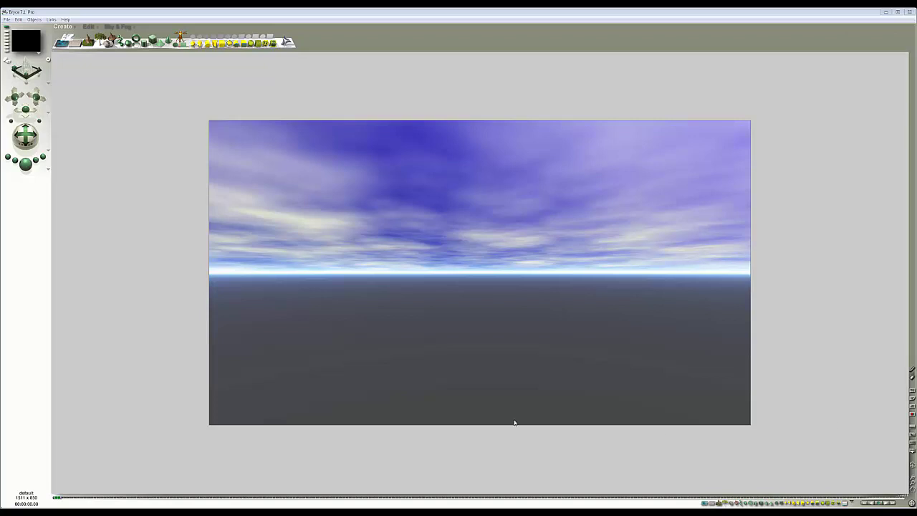
Open the ground plane's material, assign texture A to Bump Height and set the bump height to 100.
click(451, 384)
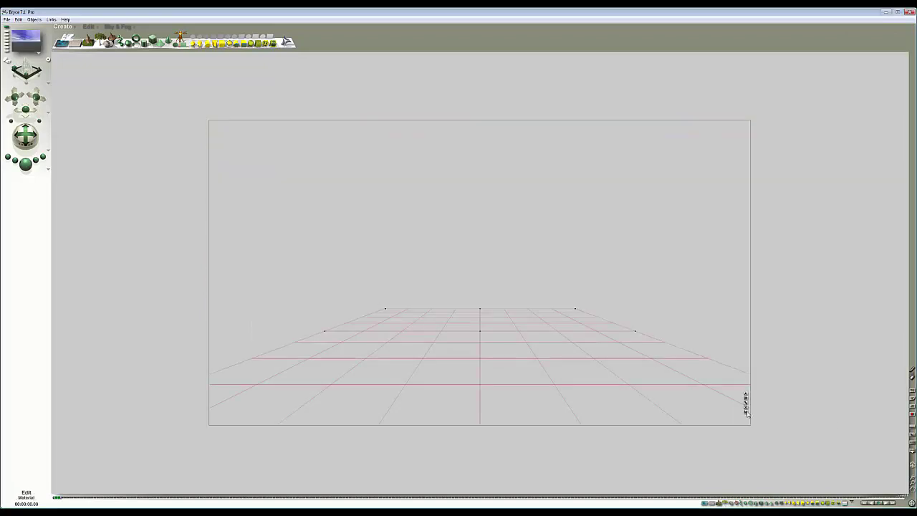
click(746, 412)
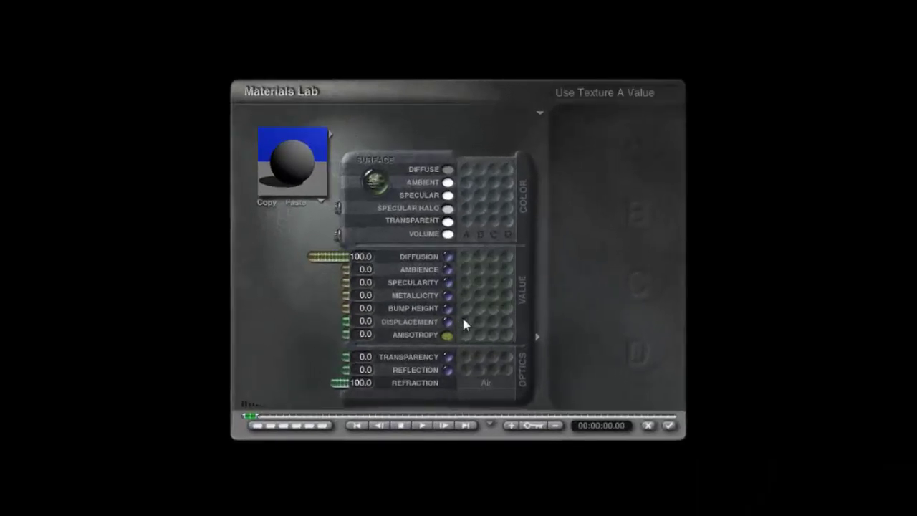
click(464, 311)
drag(342, 308, 277, 314)
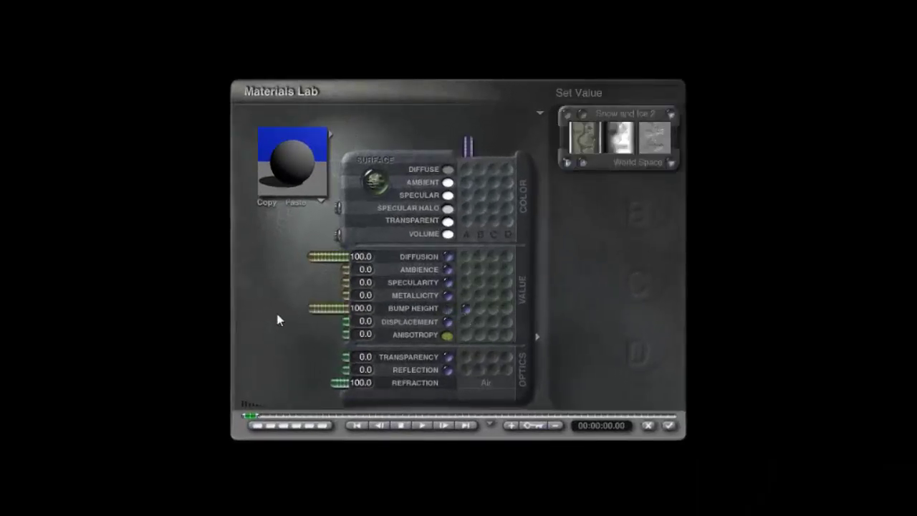
Load the Basic Sin texture from the Basic category into texture A.
click(617, 120)
scroll(236, 300, down, 3)
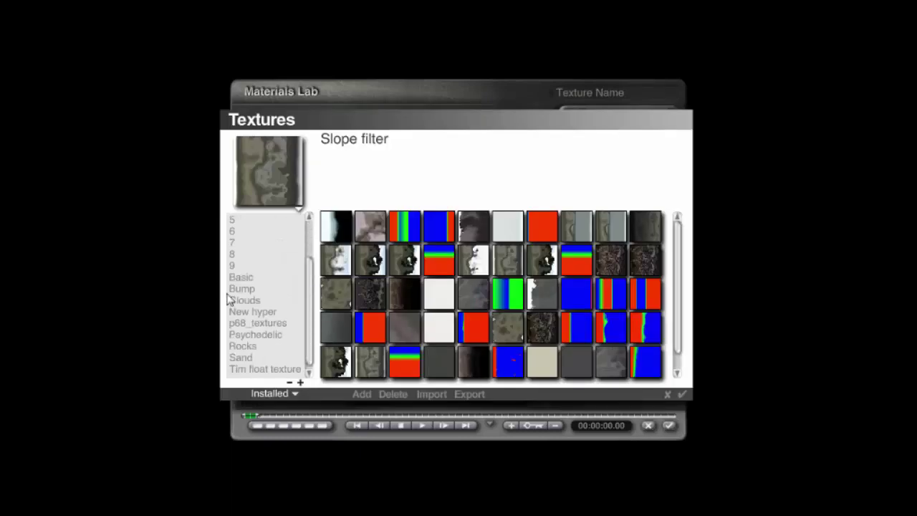
click(238, 280)
click(410, 291)
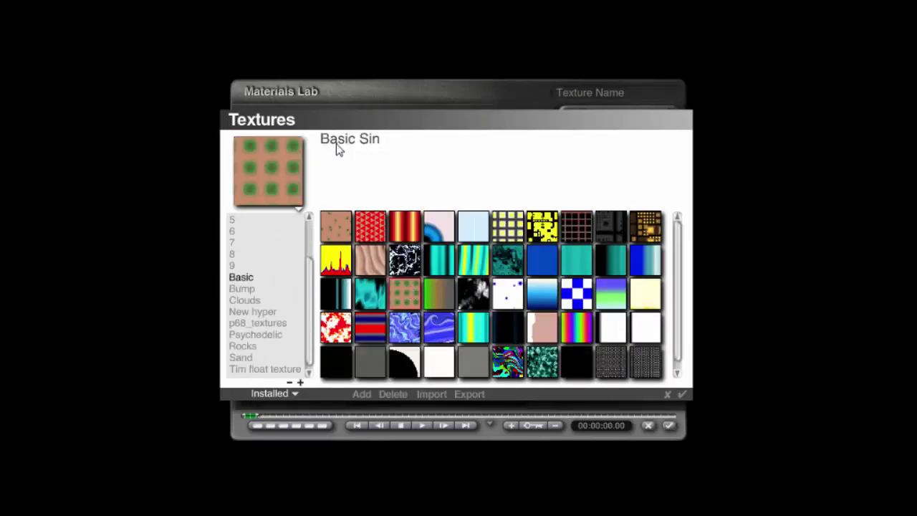
click(682, 394)
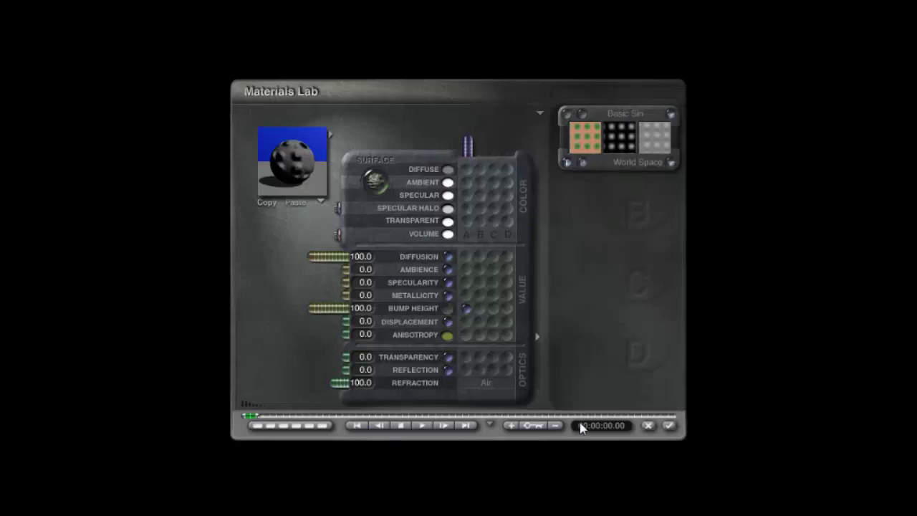
Preview the material on the actual selection and enlarge the Basic Sin pattern by setting its X, Y and Z scale to -4%.
click(321, 203)
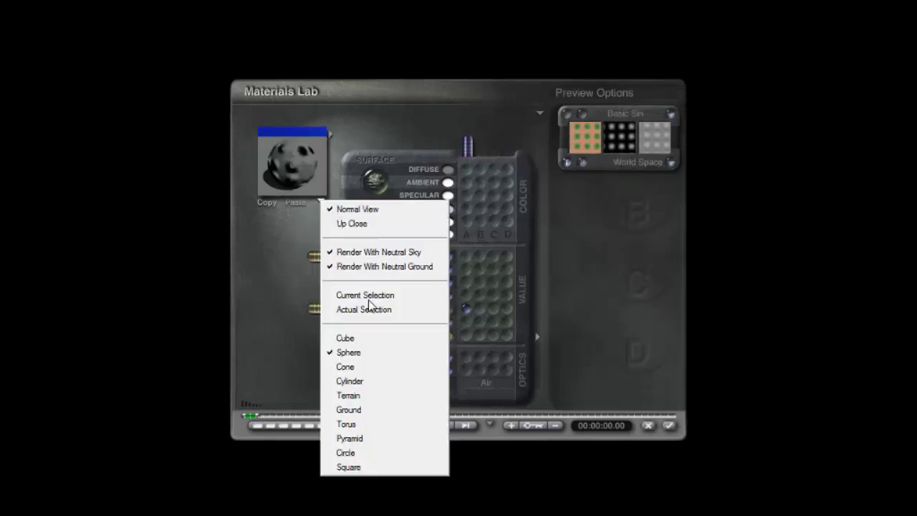
click(424, 306)
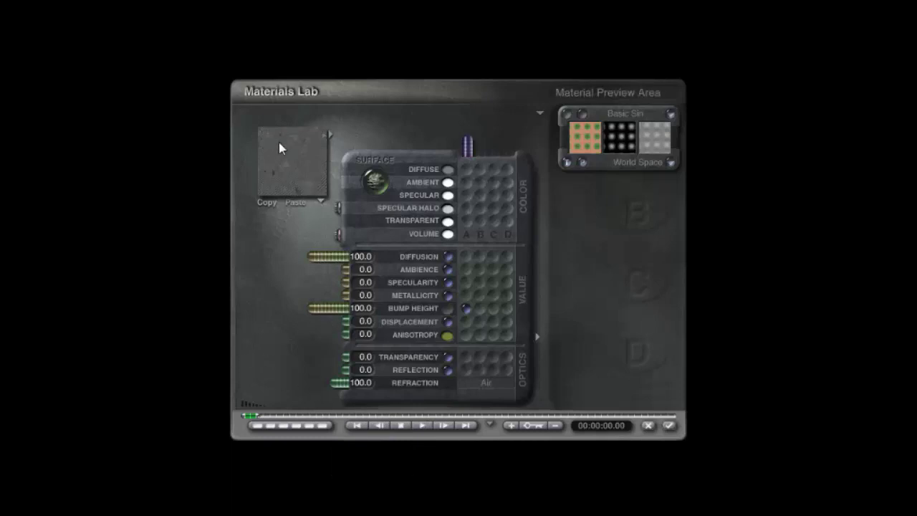
click(565, 130)
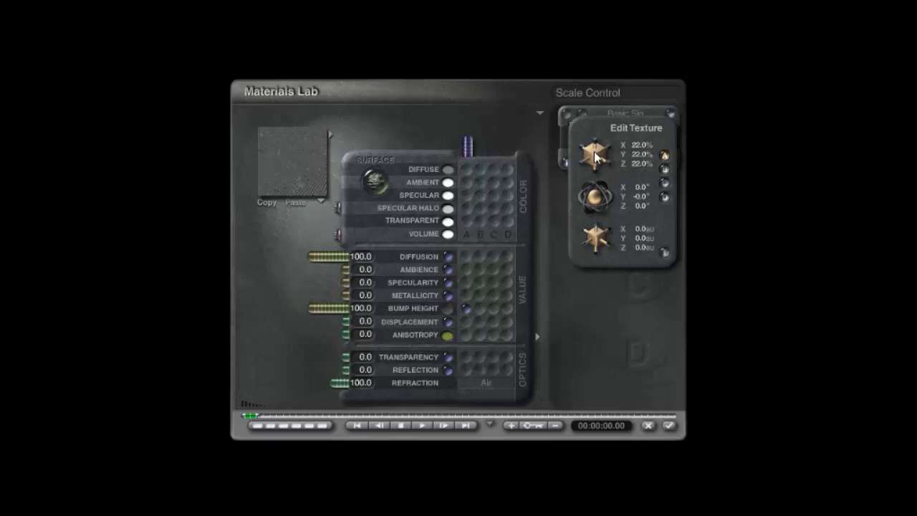
drag(597, 159, 562, 152)
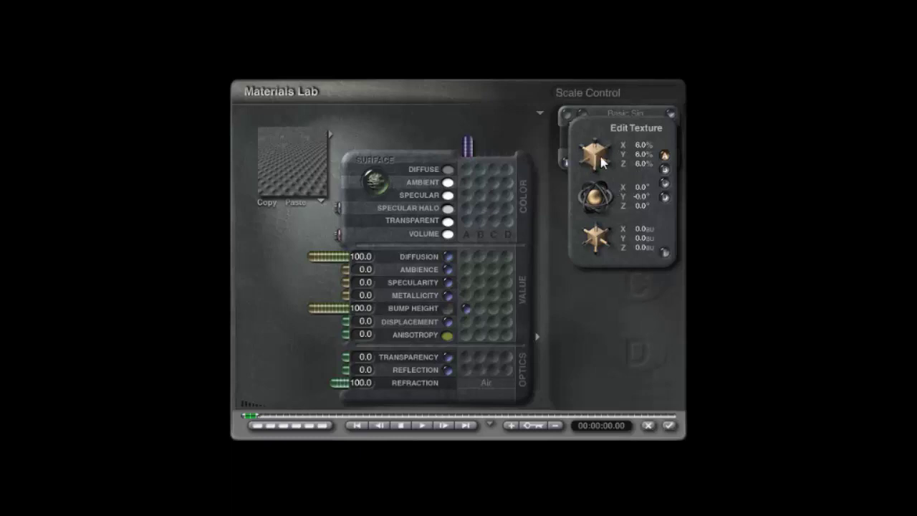
drag(601, 163, 582, 163)
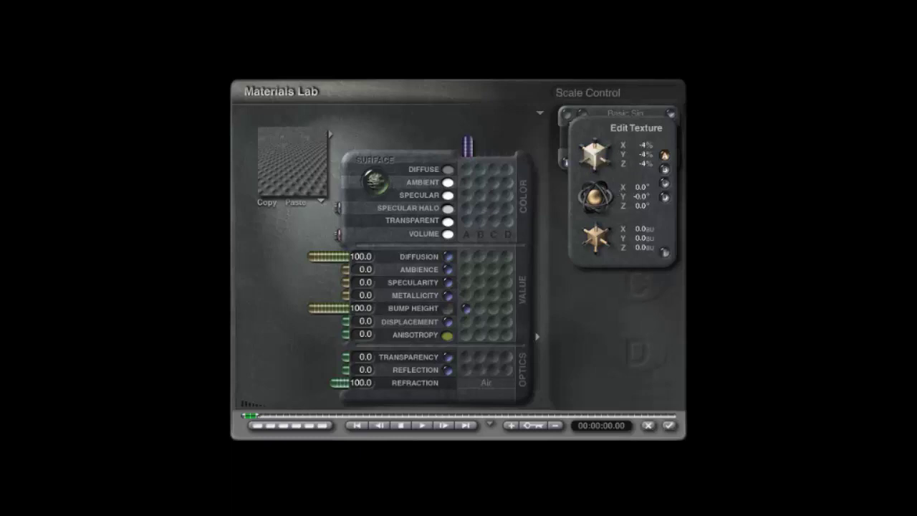
click(665, 253)
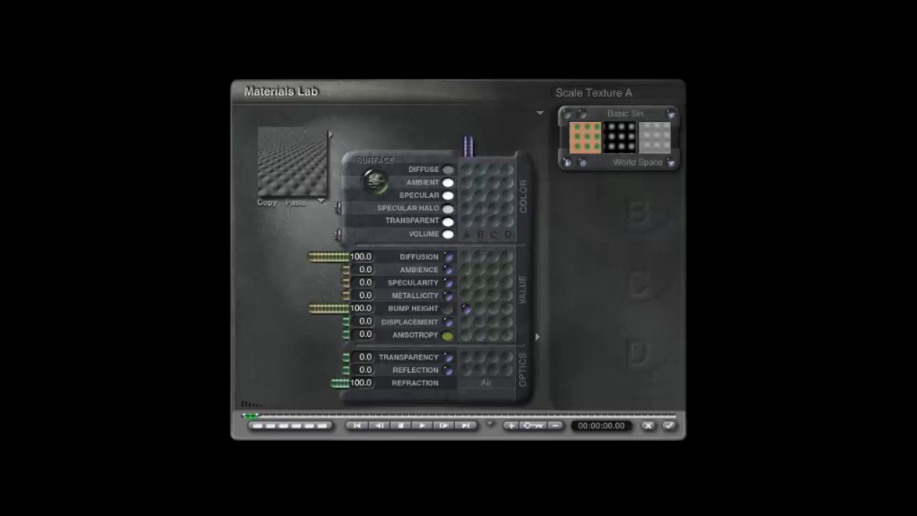
mouse_move(467, 137)
mouse_down()
mouse_move(468, 128)
mouse_move(468, 144)
mouse_move(467, 137)
mouse_up()
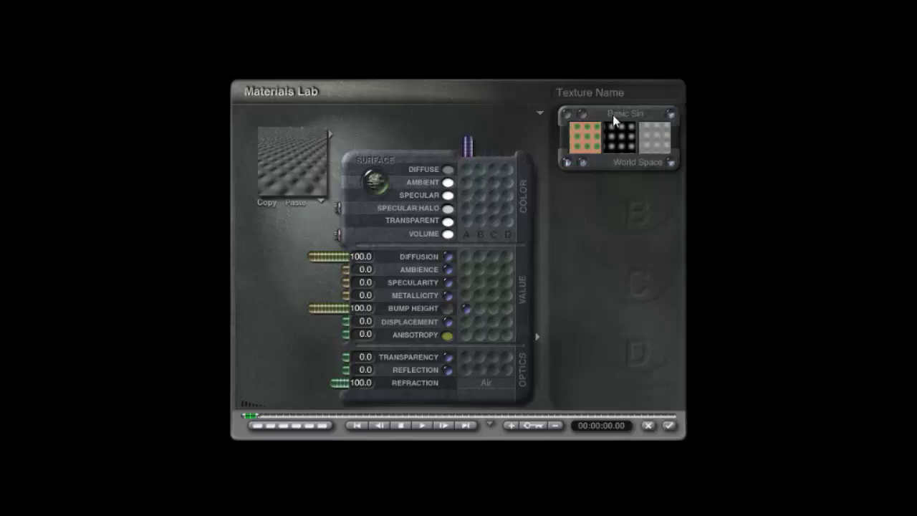
Examine the components of the Basic Sin texture in the Deep Texture Editor.
click(587, 125)
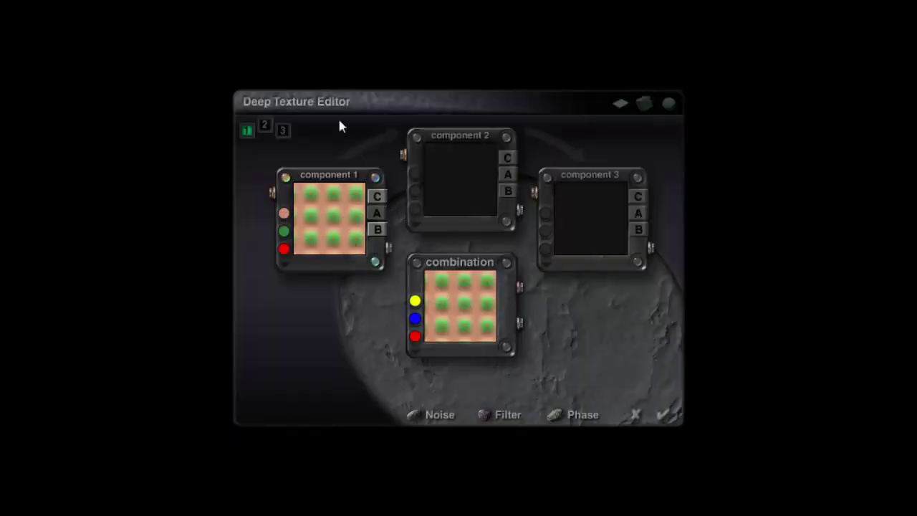
click(664, 416)
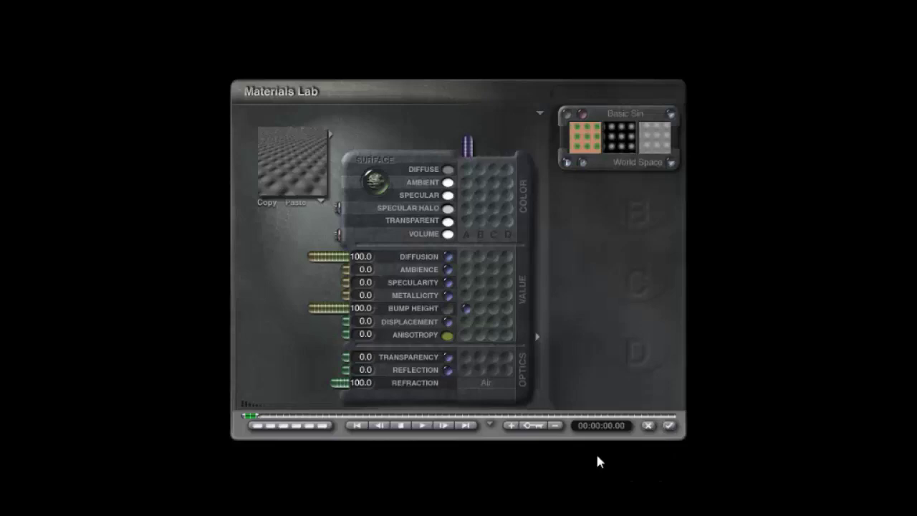
Assign texture B to the diffuse color and load the CheckBlue texture from the Basic category into it.
click(479, 169)
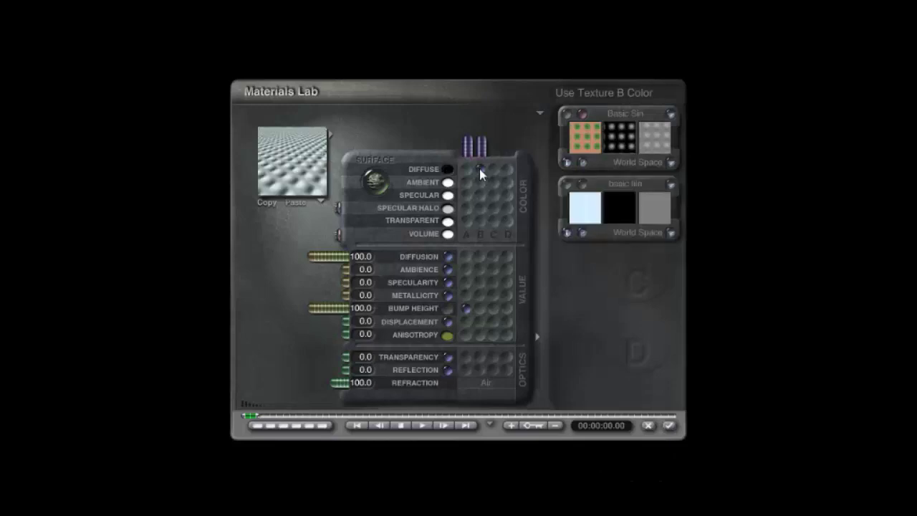
click(625, 188)
click(580, 296)
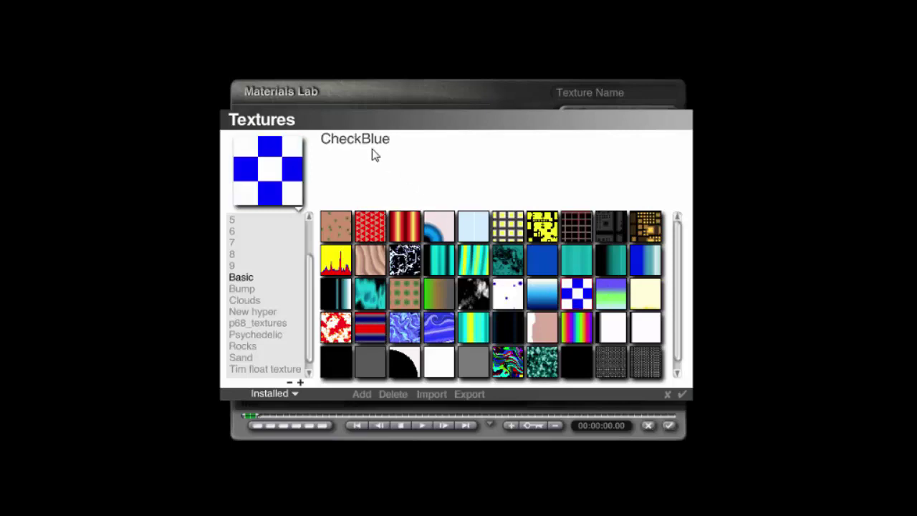
click(681, 393)
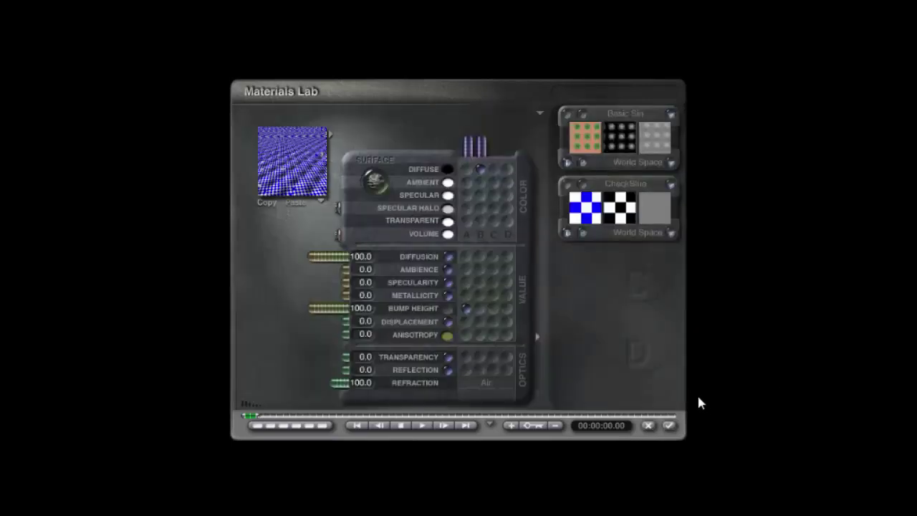
Edit the CheckBlue texture in the Deep Texture Editor and turn off component 1's color and bump outputs, leaving only alpha.
click(585, 183)
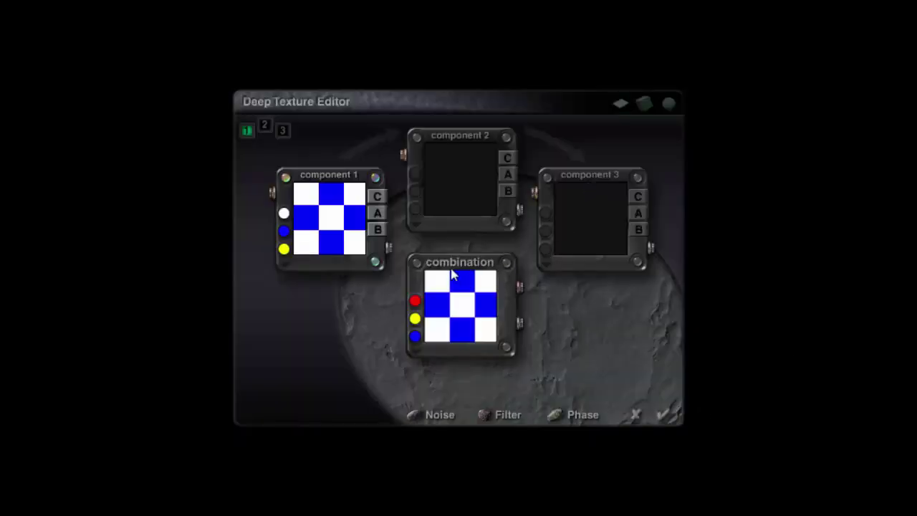
click(378, 197)
click(378, 233)
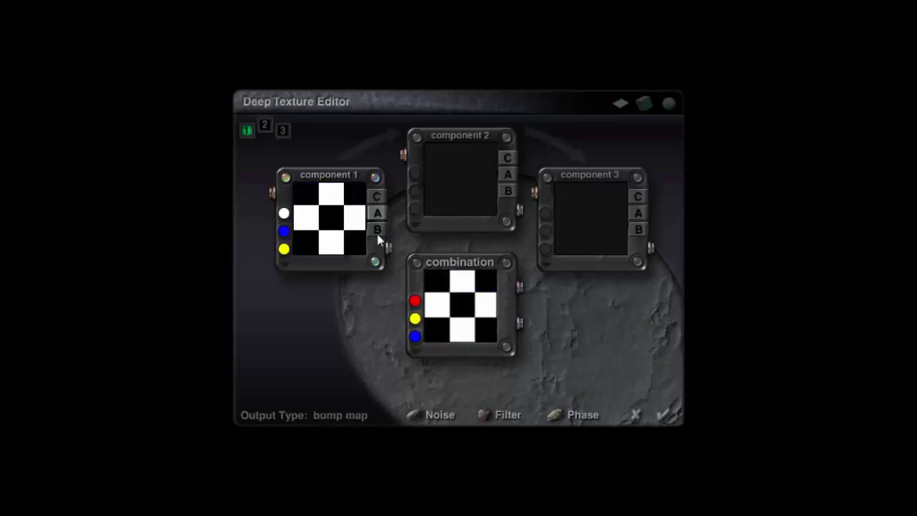
Show component 1's filter, noise and phase controls and set its noise type to Nothing.
click(375, 177)
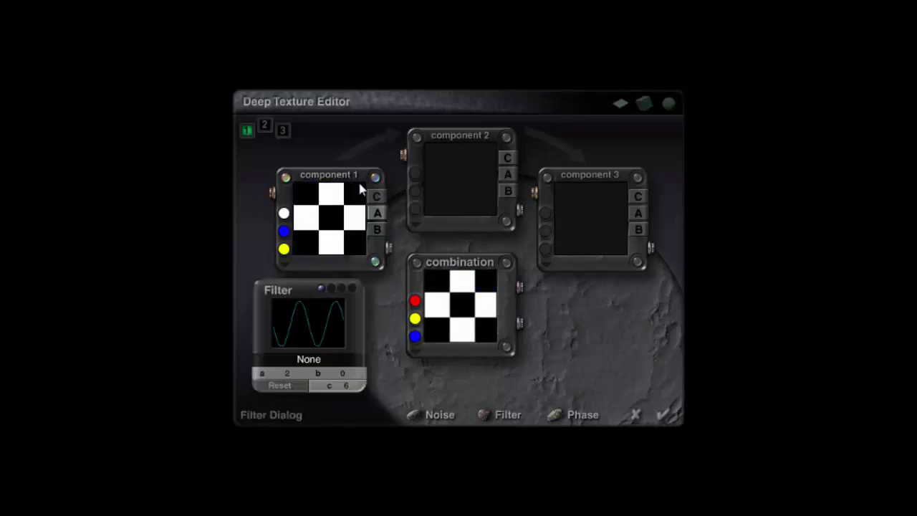
click(286, 177)
click(375, 262)
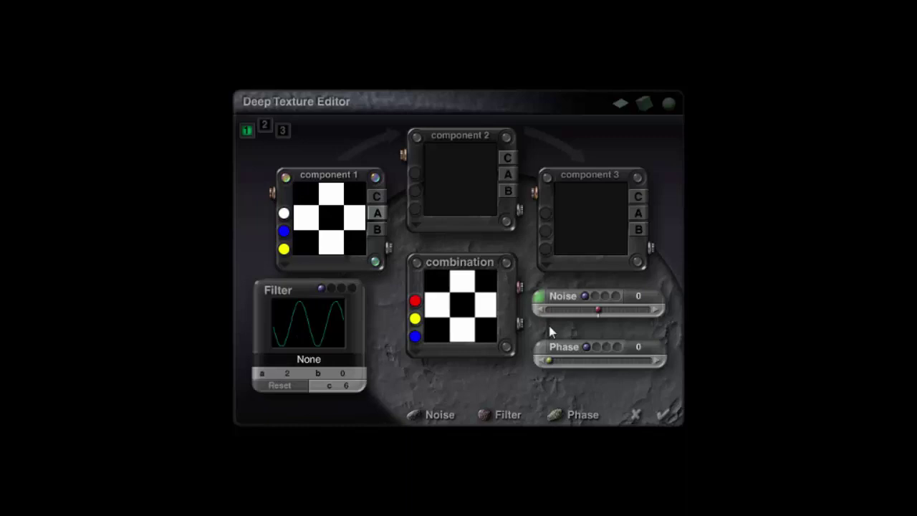
click(542, 302)
click(416, 193)
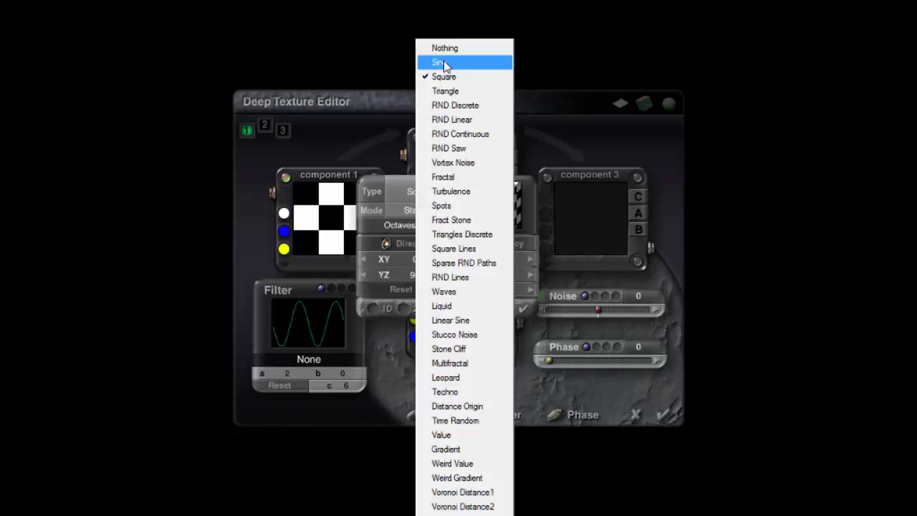
click(447, 45)
click(519, 307)
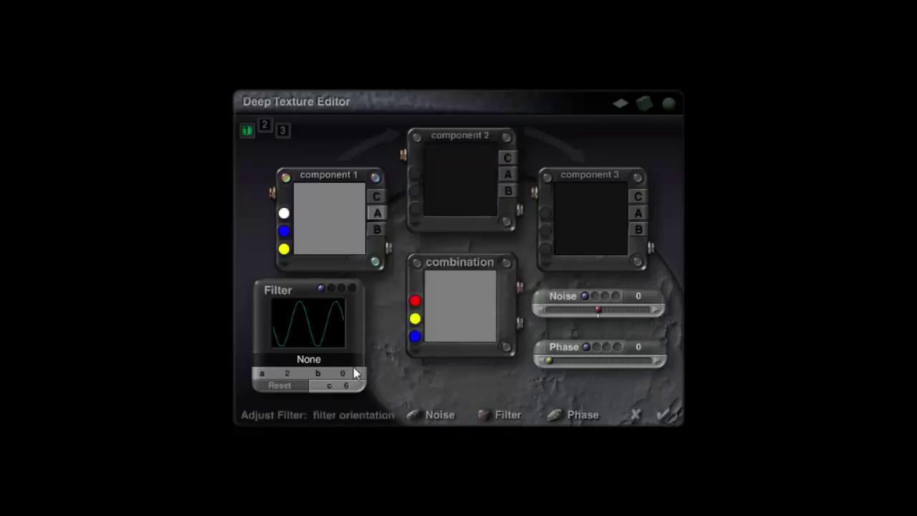
Set component 1's filter to X(a*Curvature+b) with a at 78.3 and b at -39.912.
click(307, 360)
click(337, 514)
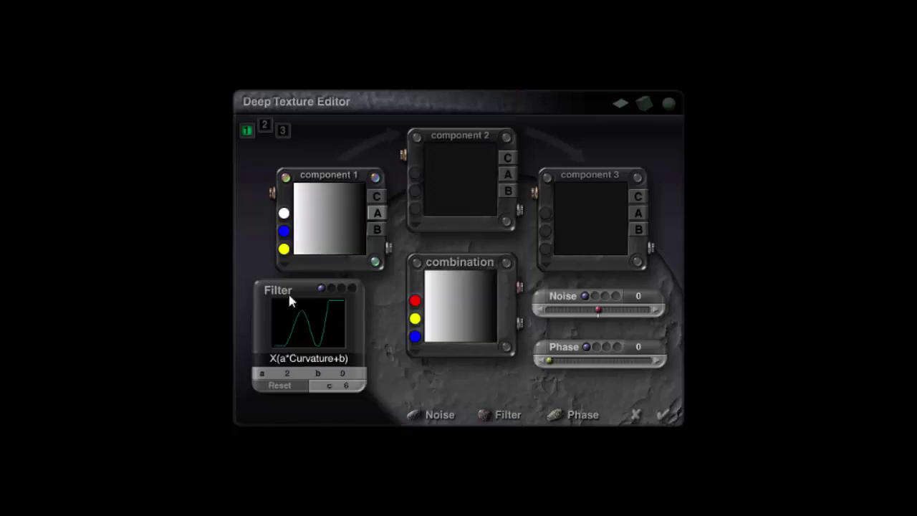
drag(282, 368, 301, 375)
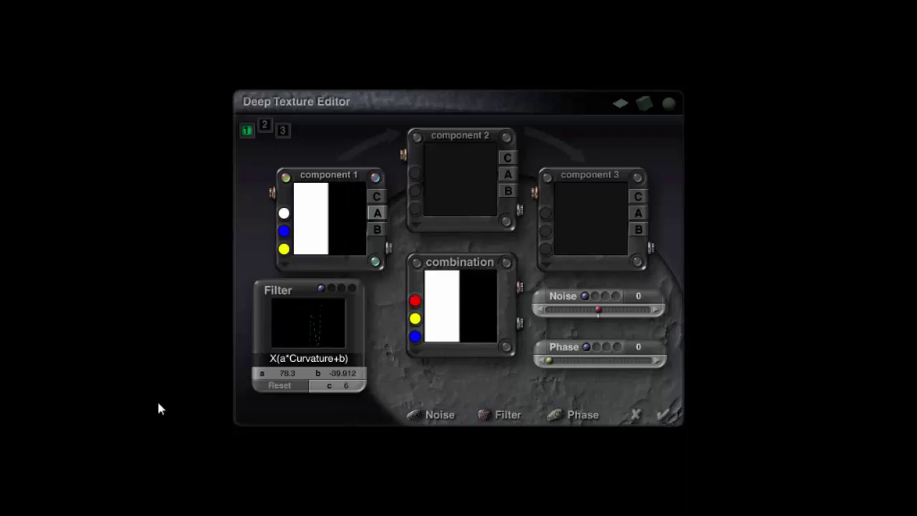
Set the combination's color mode to Linear Interpol3 and its middle color to green (R 0, G 255, B 0).
click(414, 351)
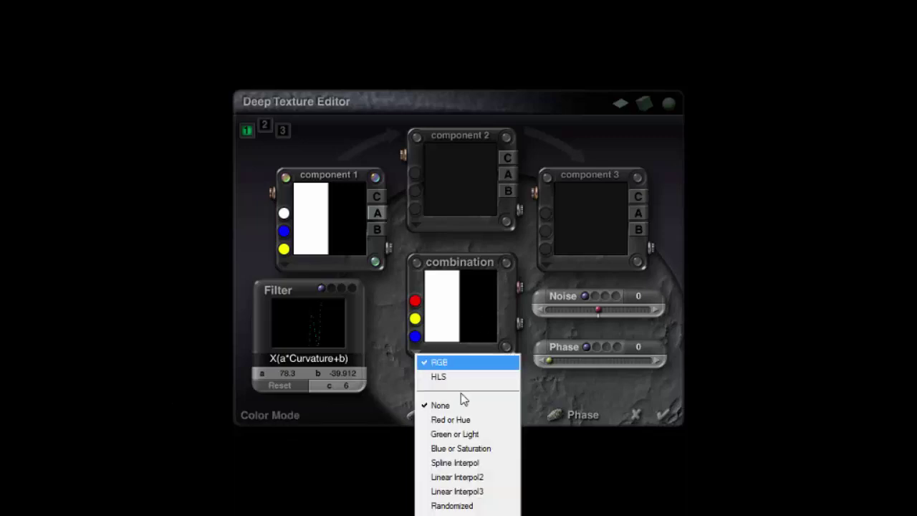
click(465, 492)
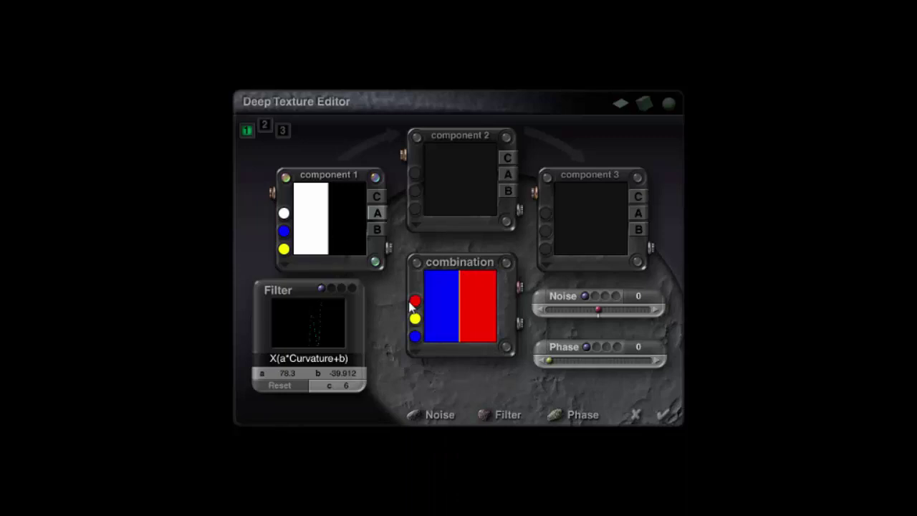
click(413, 324)
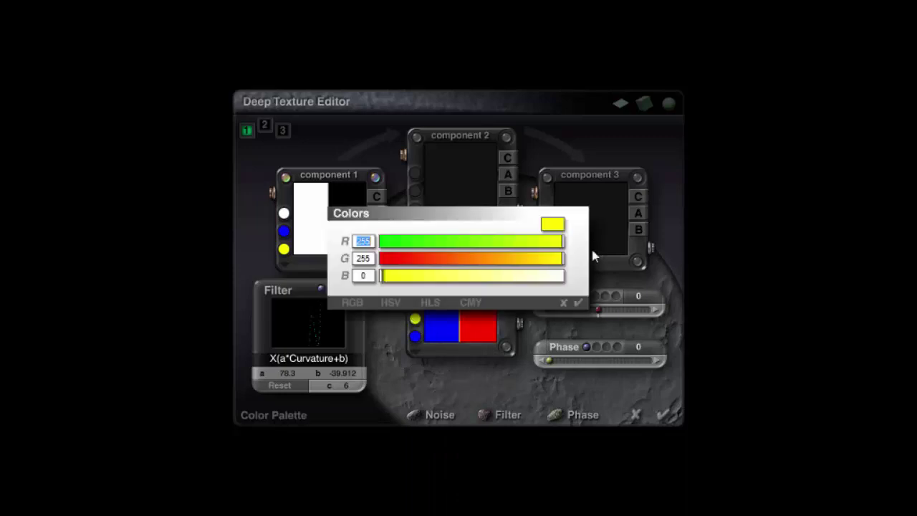
drag(554, 244, 283, 249)
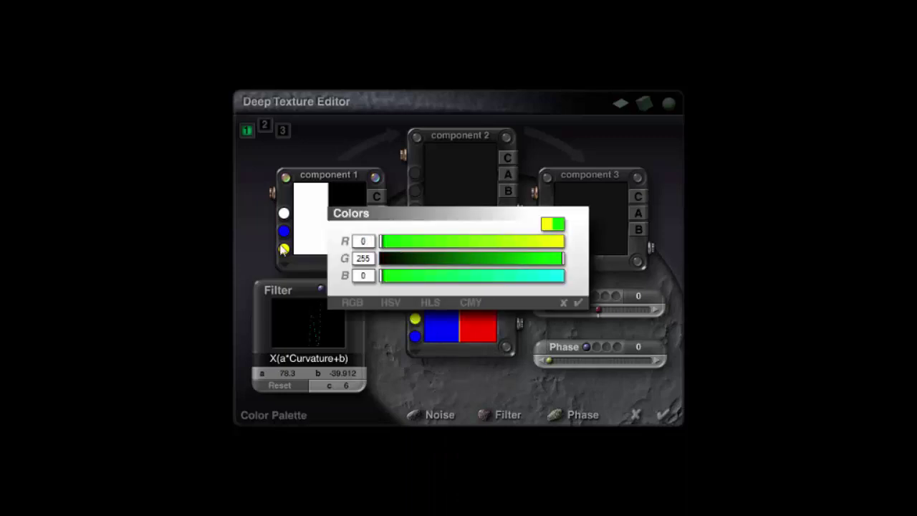
click(578, 303)
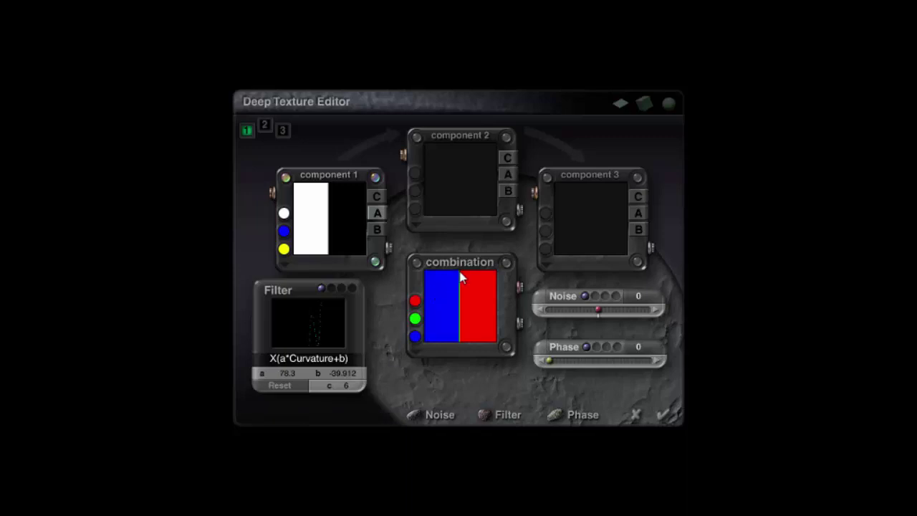
Set the curvature filter's b value to -38.509 and accept the texture edits.
drag(348, 373, 357, 374)
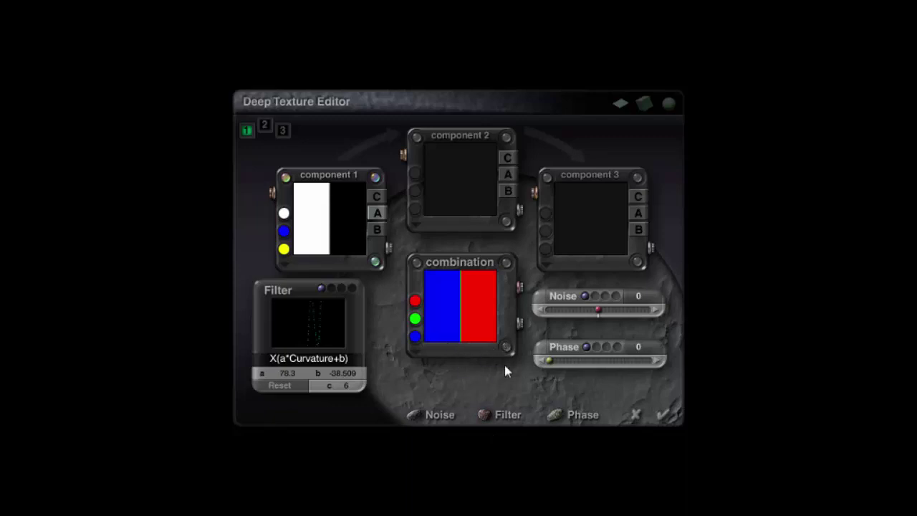
click(663, 416)
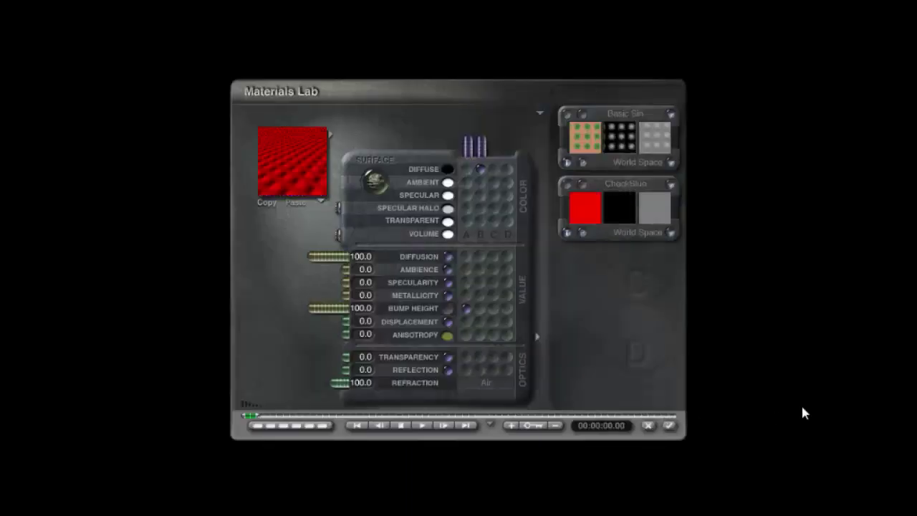
Enable the Find concave curvature option for the material.
click(540, 113)
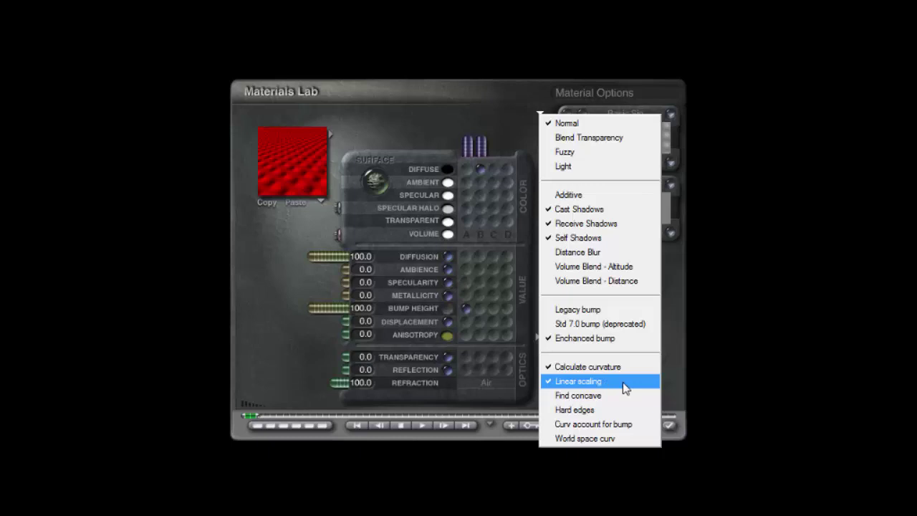
click(600, 396)
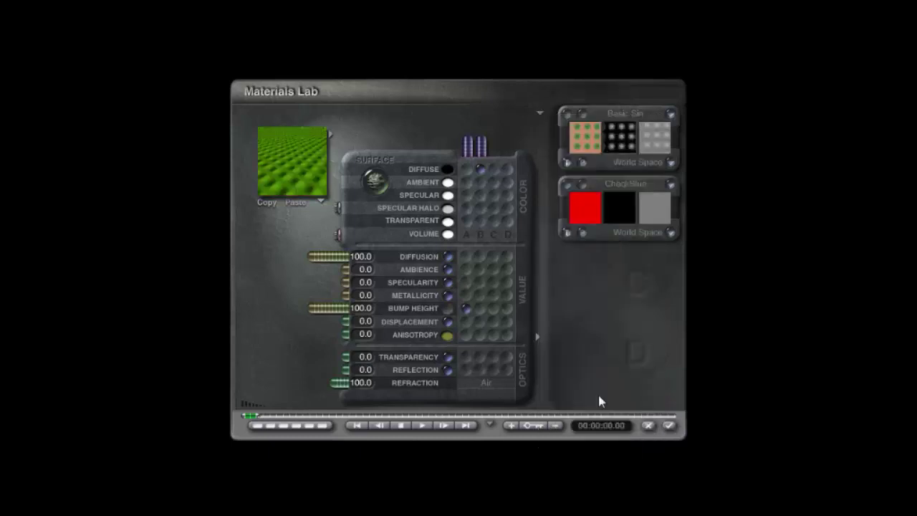
Enable the Hard edges and Curv account for bump options for the material.
click(541, 111)
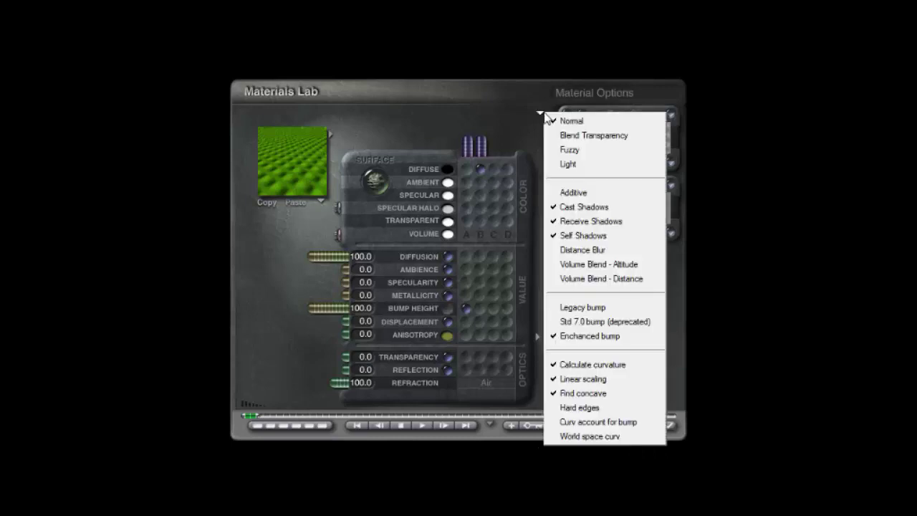
click(606, 408)
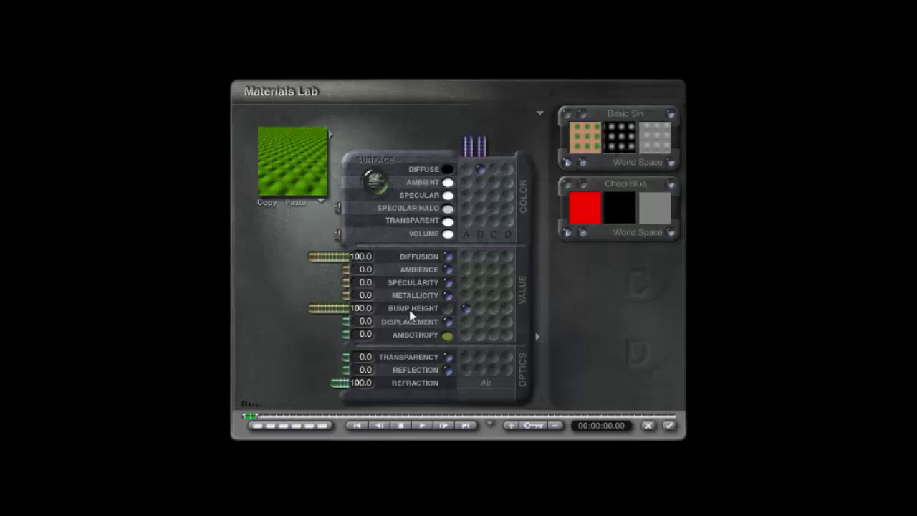
click(539, 113)
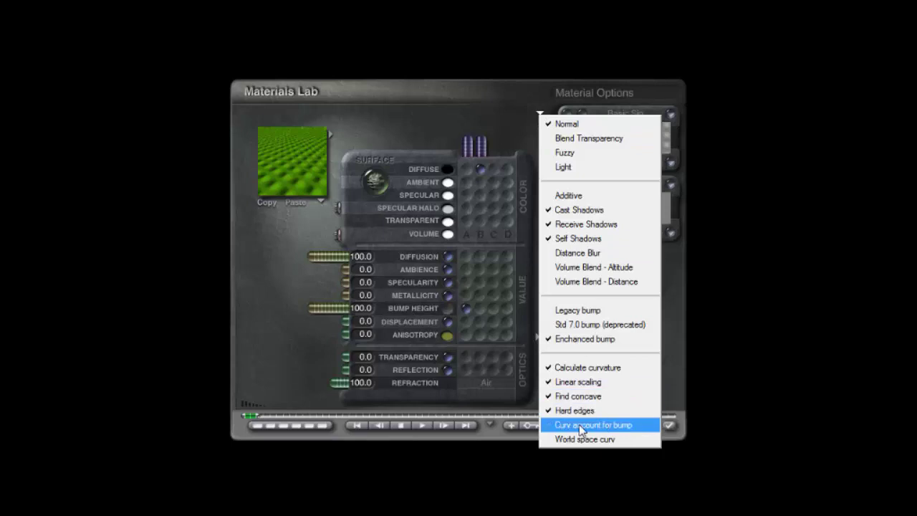
click(622, 426)
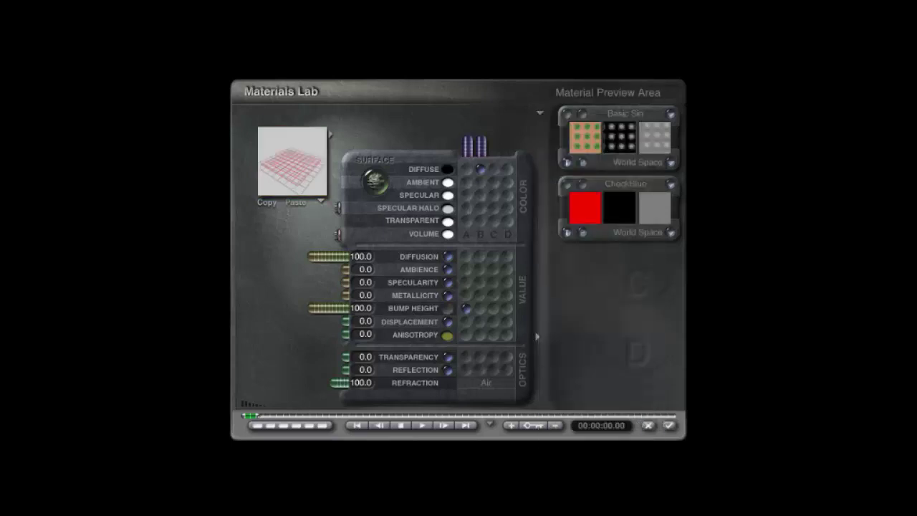
drag(296, 189, 301, 179)
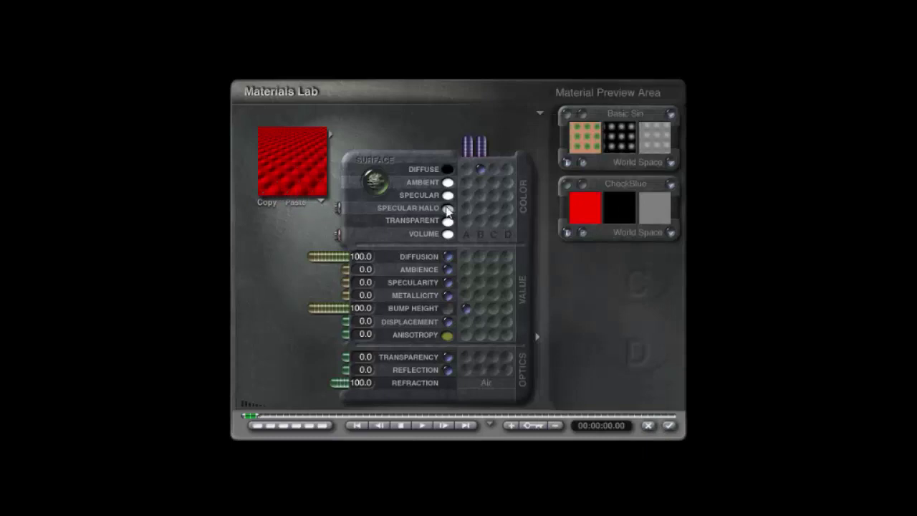
Raise the CheckBlue texture's curvature filter b value in small increments to -35.663, accepting each edit to check the material preview.
click(580, 185)
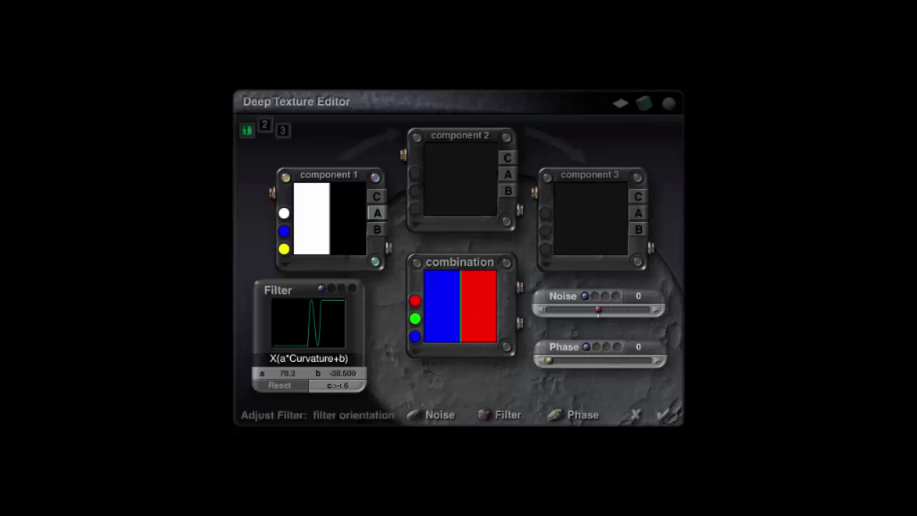
drag(342, 375, 347, 375)
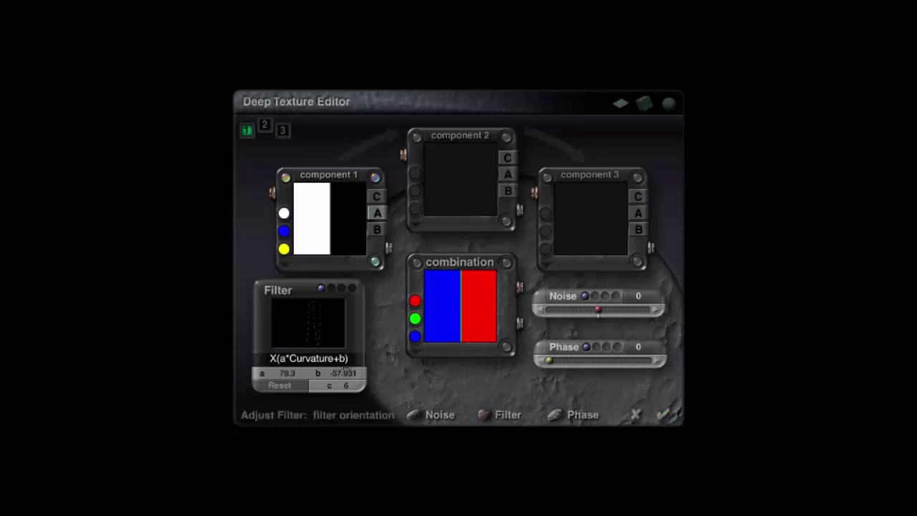
click(661, 416)
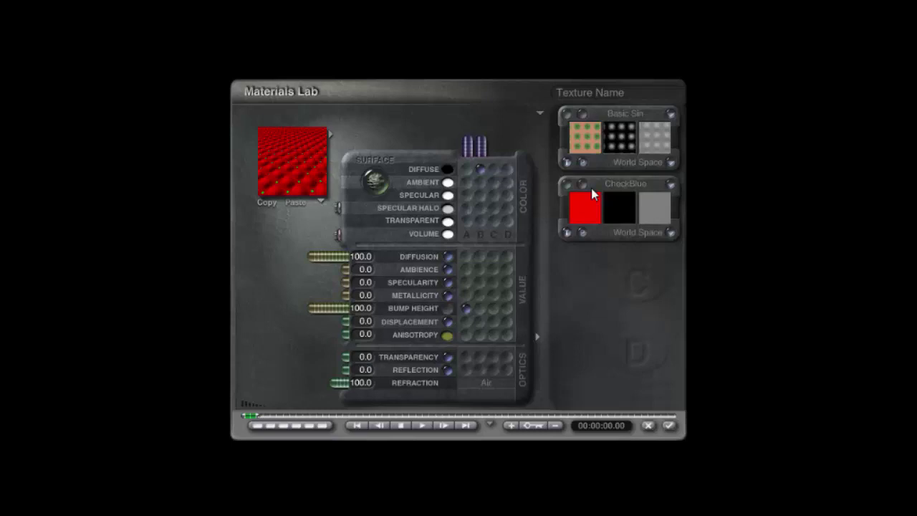
click(564, 227)
drag(329, 372, 689, 422)
click(661, 416)
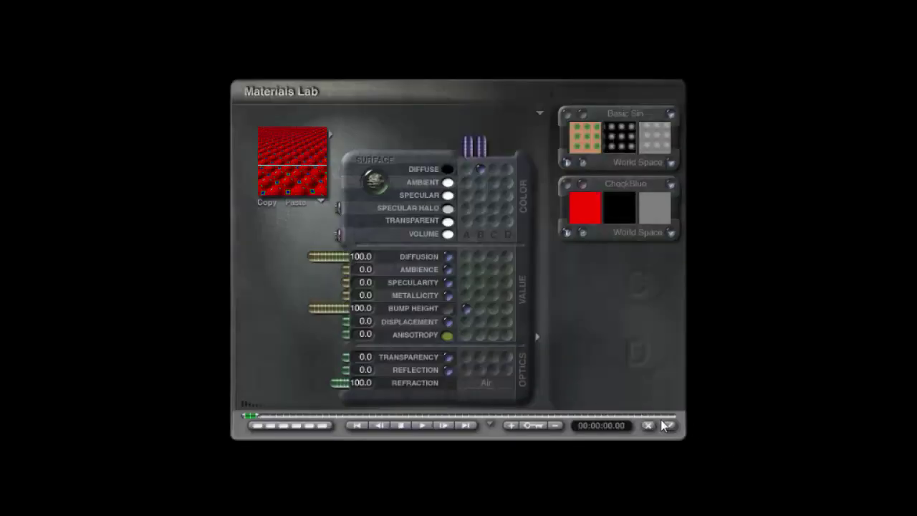
click(581, 185)
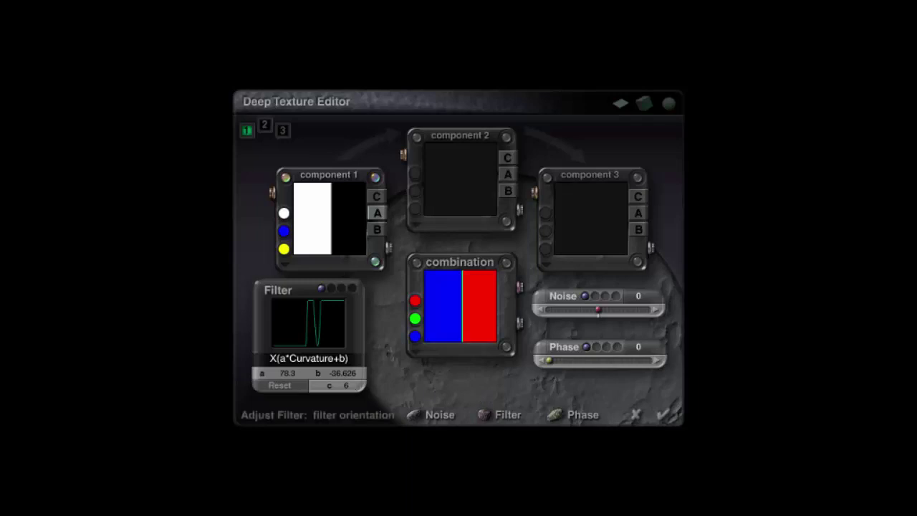
click(662, 414)
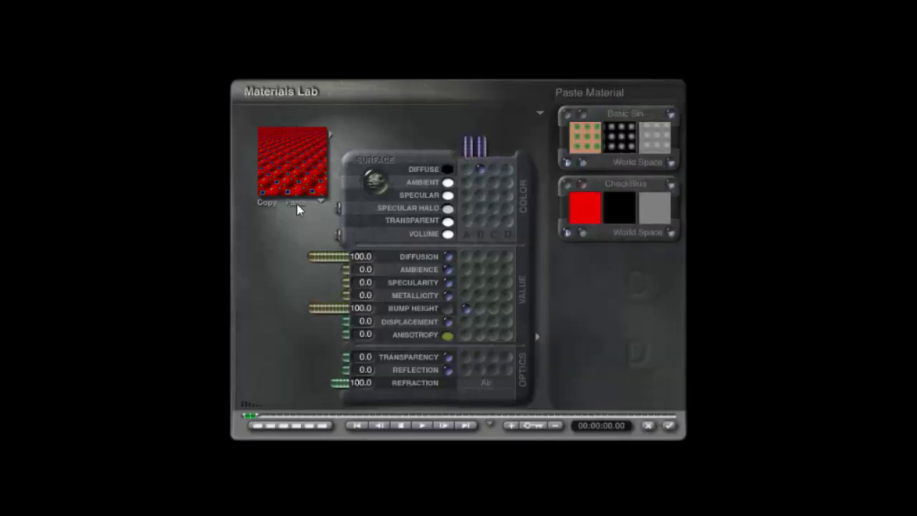
click(583, 201)
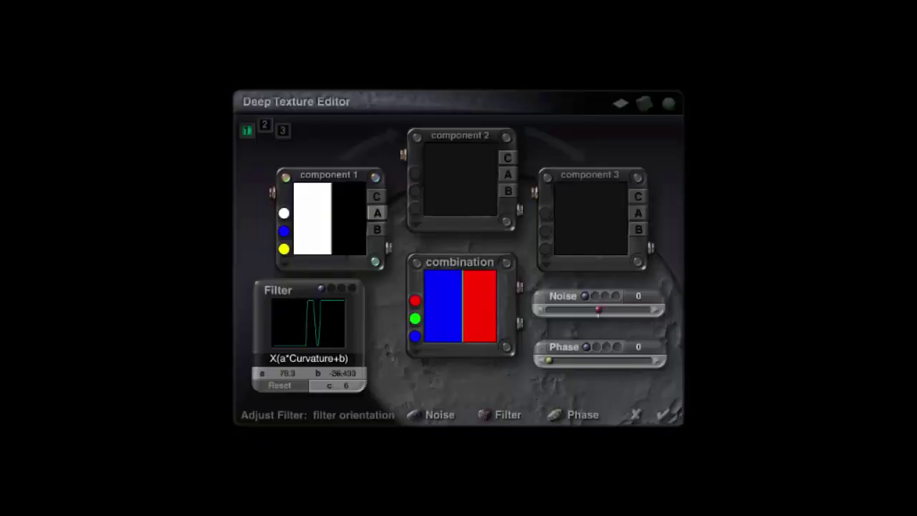
click(662, 414)
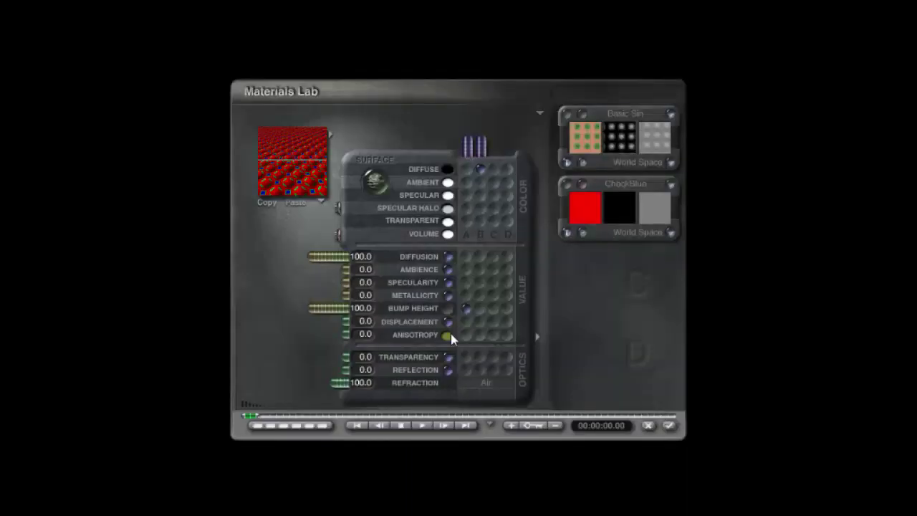
click(582, 185)
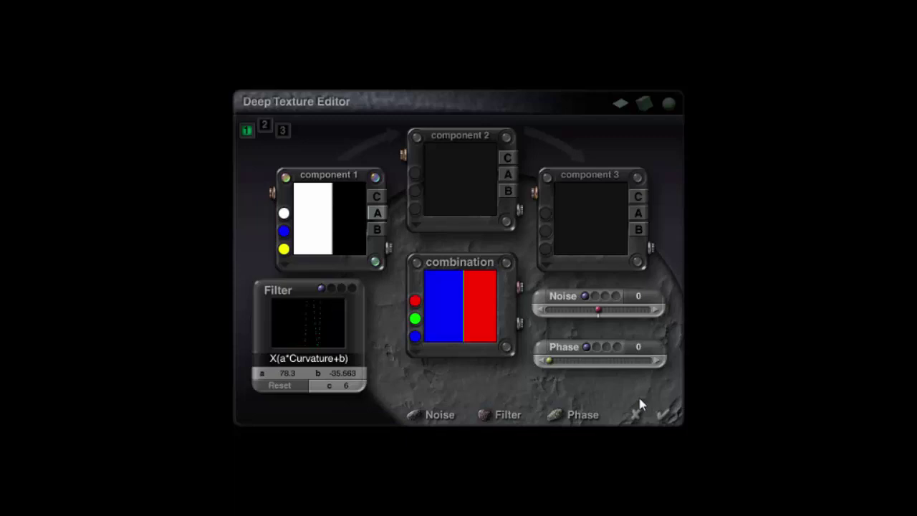
click(661, 413)
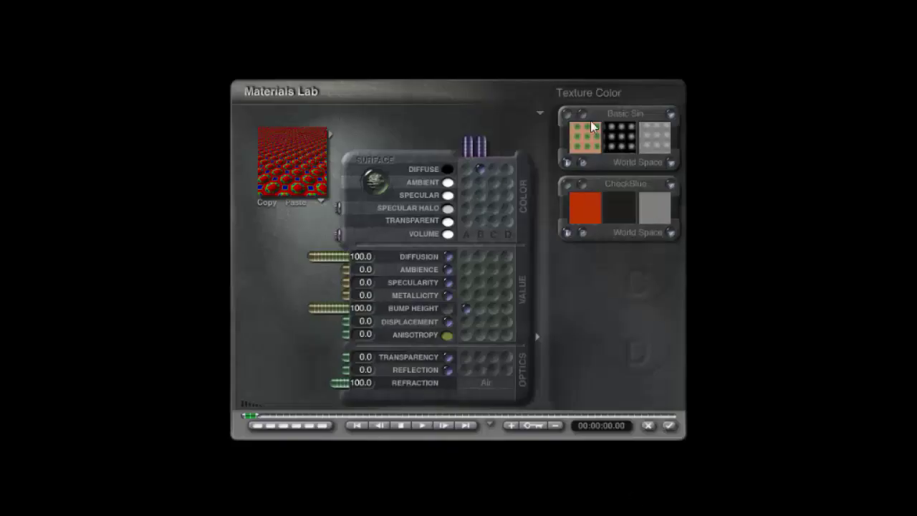
Drive the specular halo with texture A's color and the bump height with texture C.
click(465, 208)
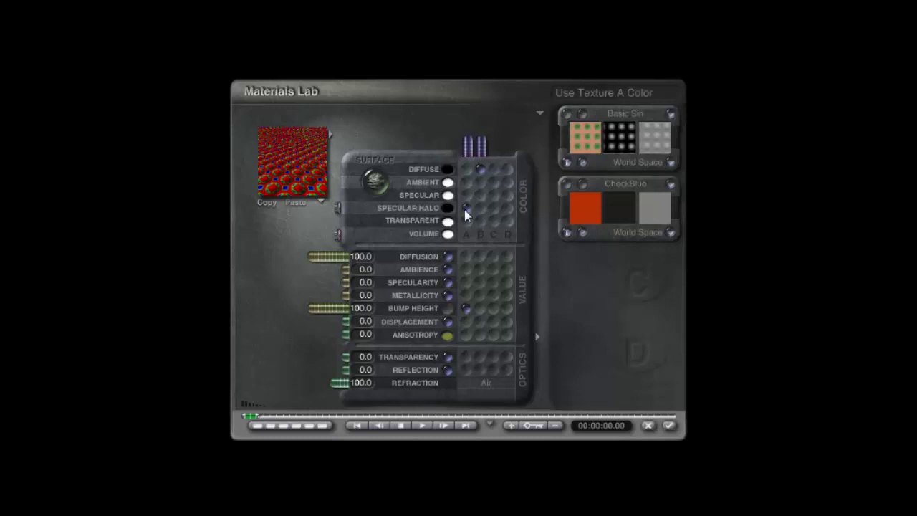
click(494, 309)
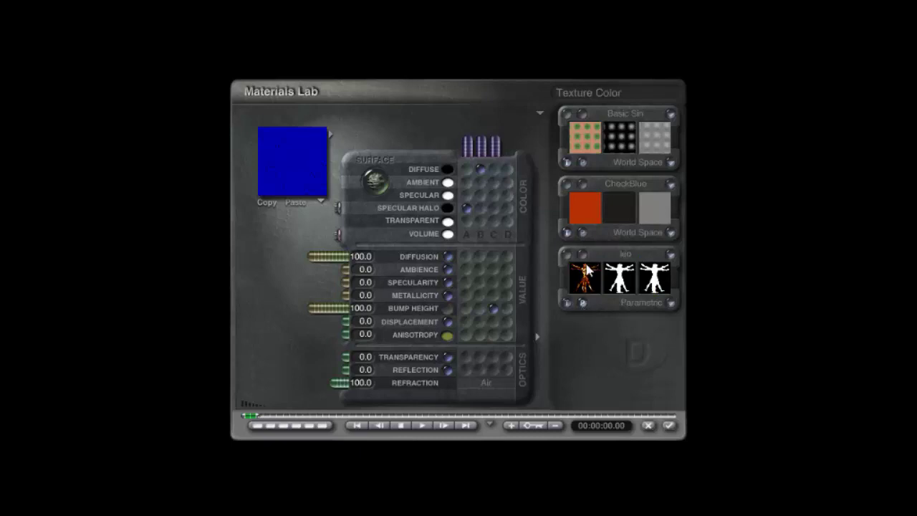
Load Tile.jpg from the Cu experiments folder into an empty picture slot for texture C.
click(582, 259)
click(334, 278)
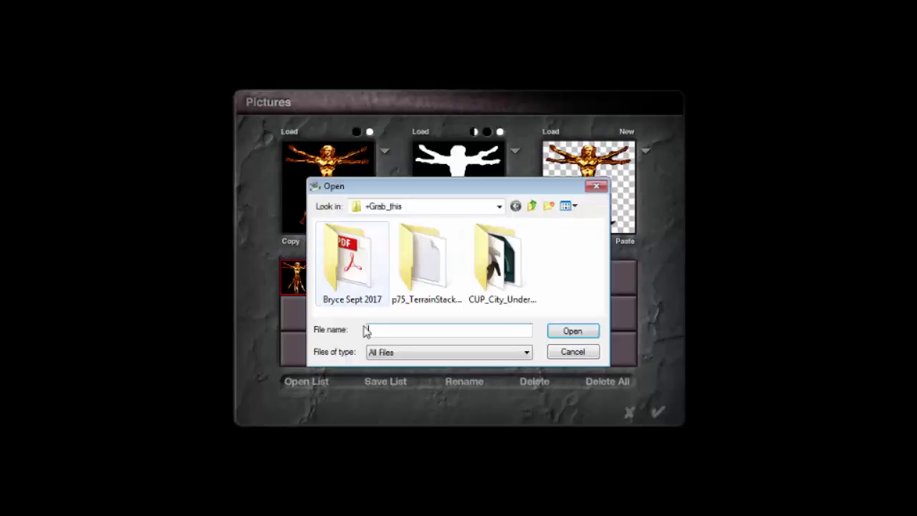
double_click(362, 282)
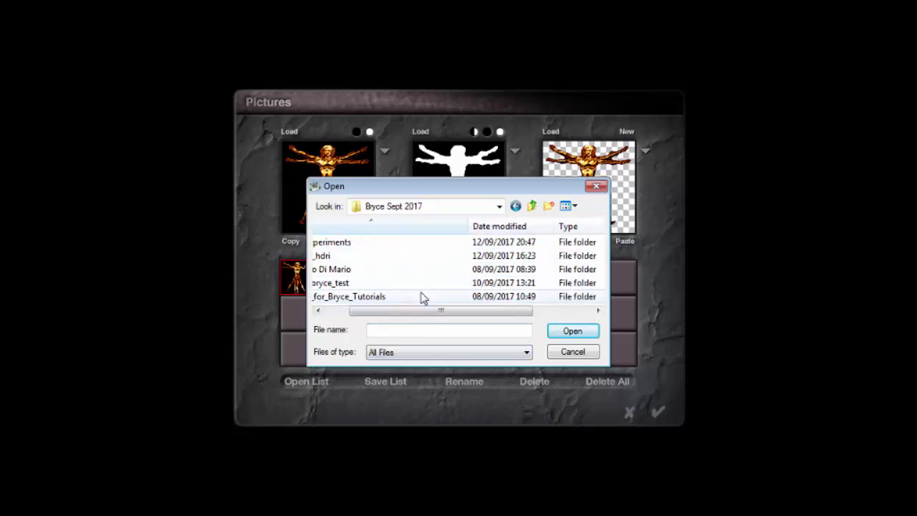
double_click(352, 244)
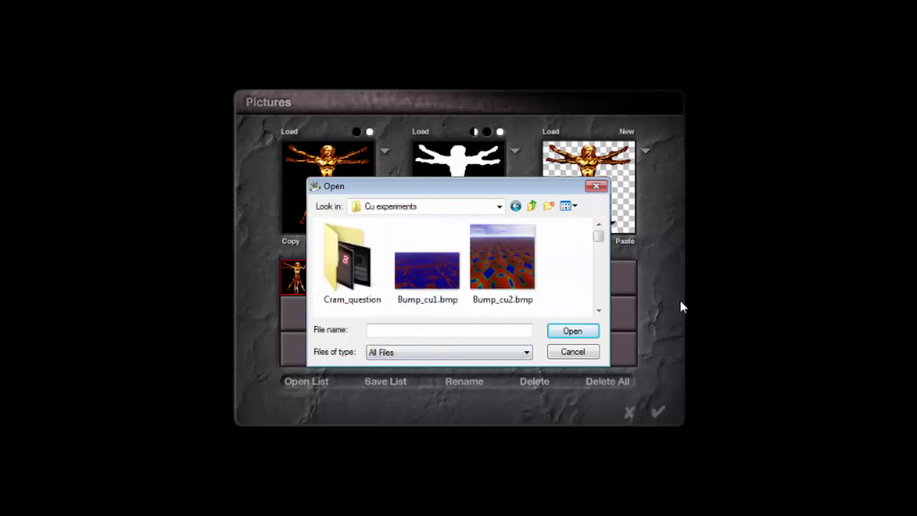
scroll(607, 253, down, 3)
scroll(608, 272, down, 5)
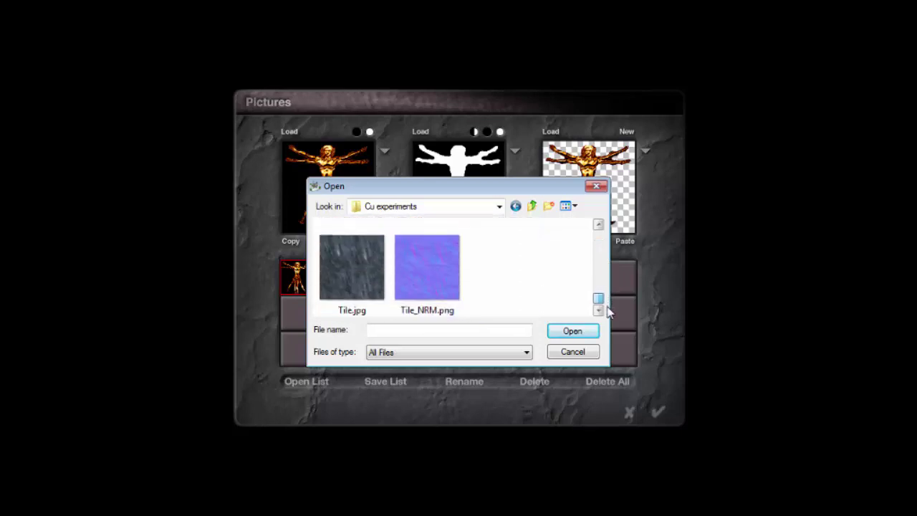
scroll(600, 301, up, 1)
scroll(600, 301, down, 1)
click(376, 294)
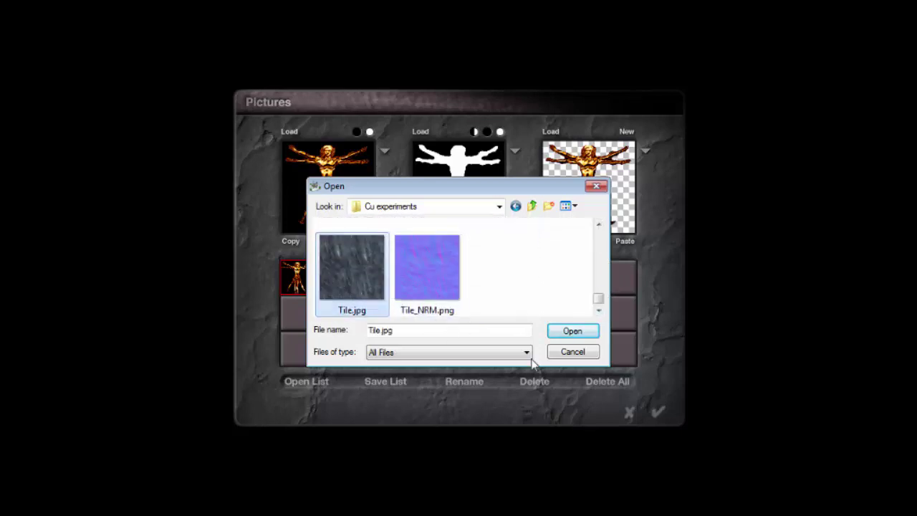
click(572, 331)
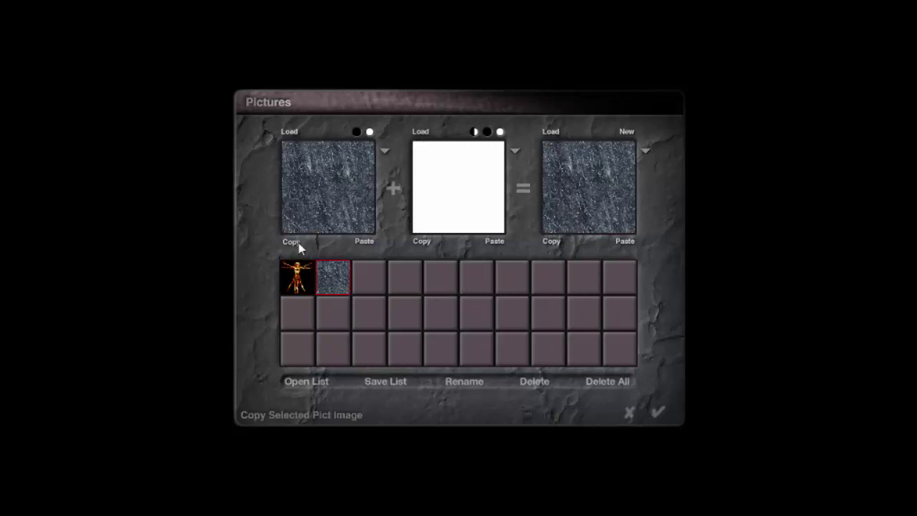
Copy the tile image into its alpha channel and accept the picture.
click(493, 243)
click(517, 267)
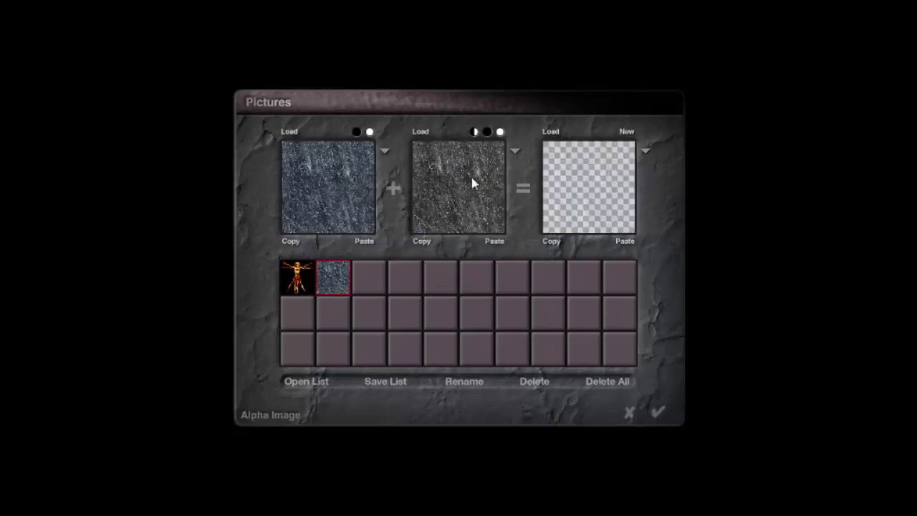
click(657, 412)
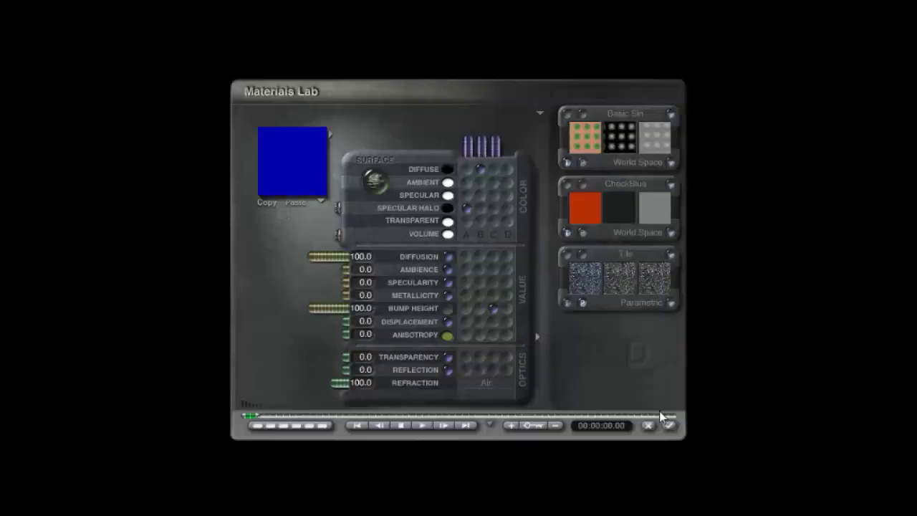
Set the Tile texture's mapping to World Space and its scale to 41% on all axes.
click(667, 304)
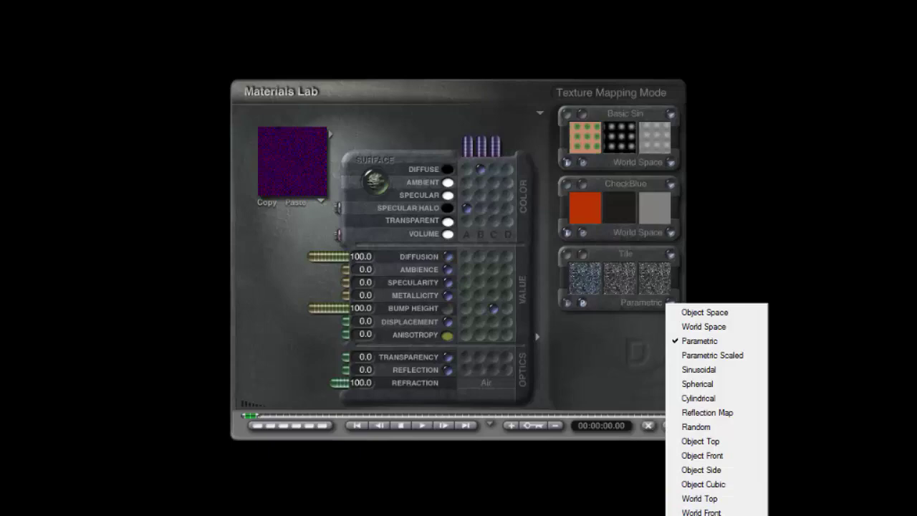
click(699, 340)
drag(300, 171, 301, 158)
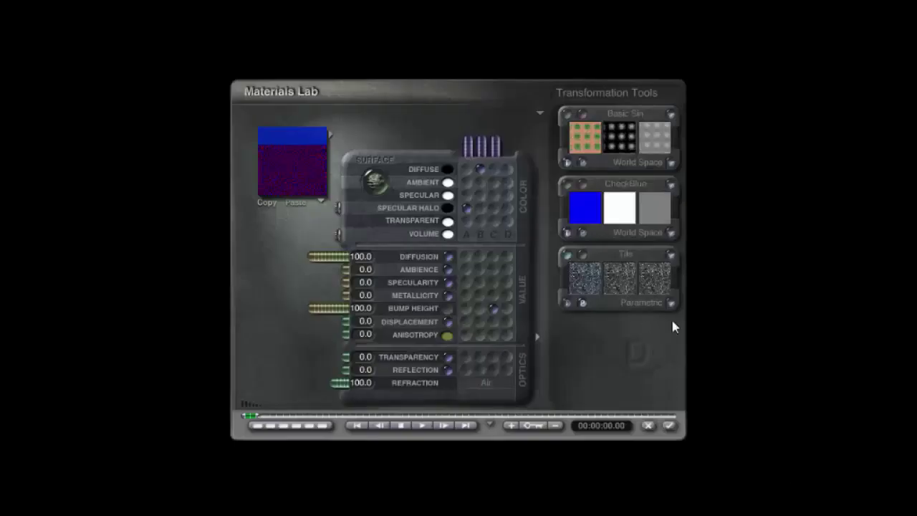
click(673, 304)
click(702, 322)
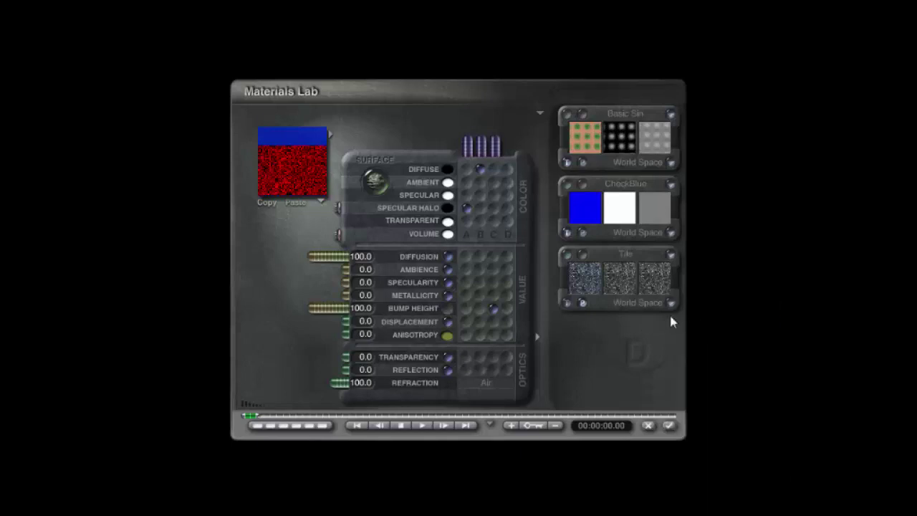
click(566, 256)
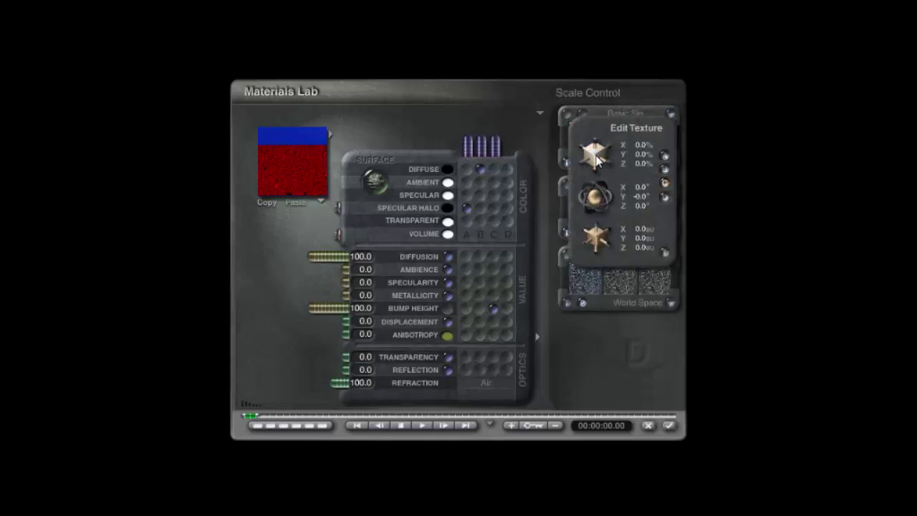
drag(594, 154, 678, 258)
Return the Tile texture's mapping to Parametric and readjust its scale.
click(671, 303)
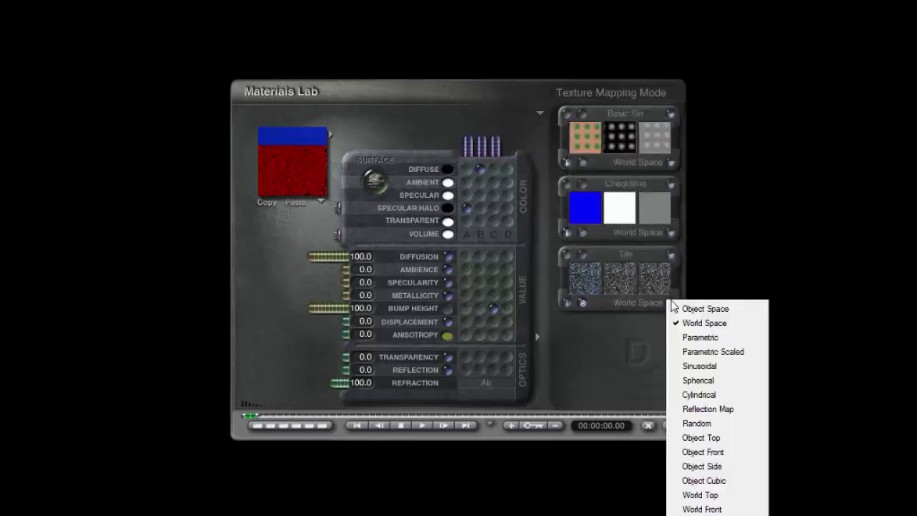
click(693, 339)
click(569, 257)
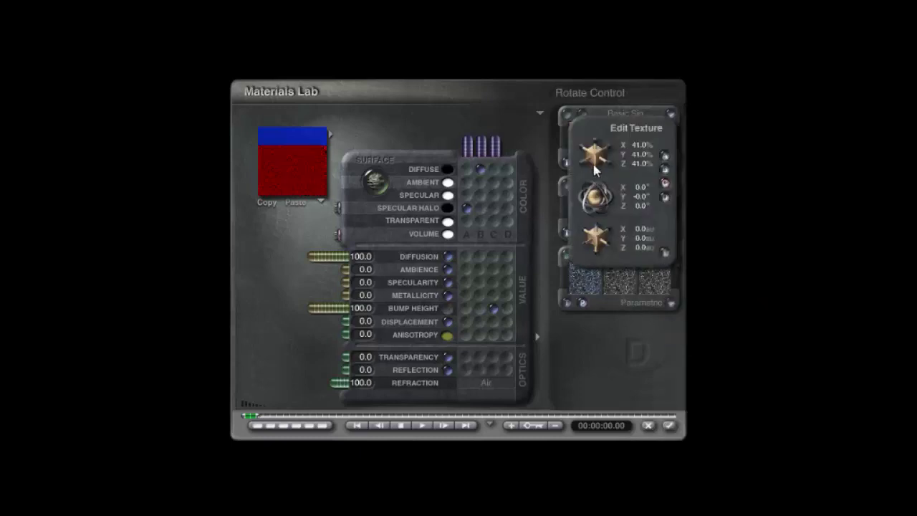
mouse_move(595, 154)
mouse_down()
mouse_move(529, 154)
mouse_move(601, 156)
mouse_up()
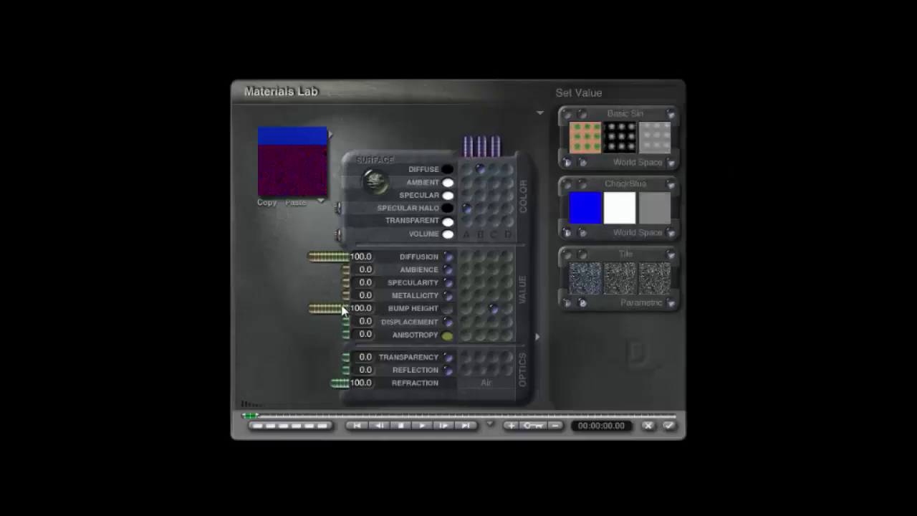
Set the material's bump height to 1.
drag(340, 304, 345, 309)
click(364, 309)
text(1)
key(Return)
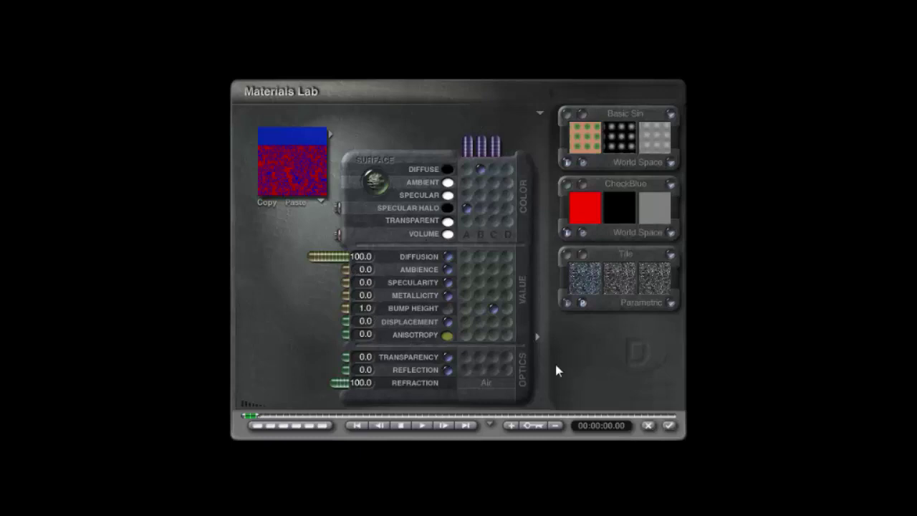
click(670, 303)
click(670, 302)
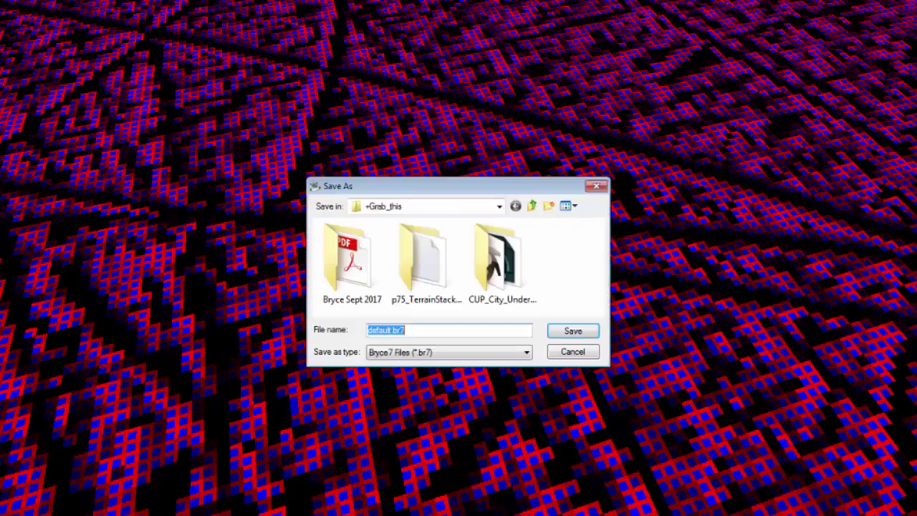
Save the scene under the file name Strange.
text(Strange)
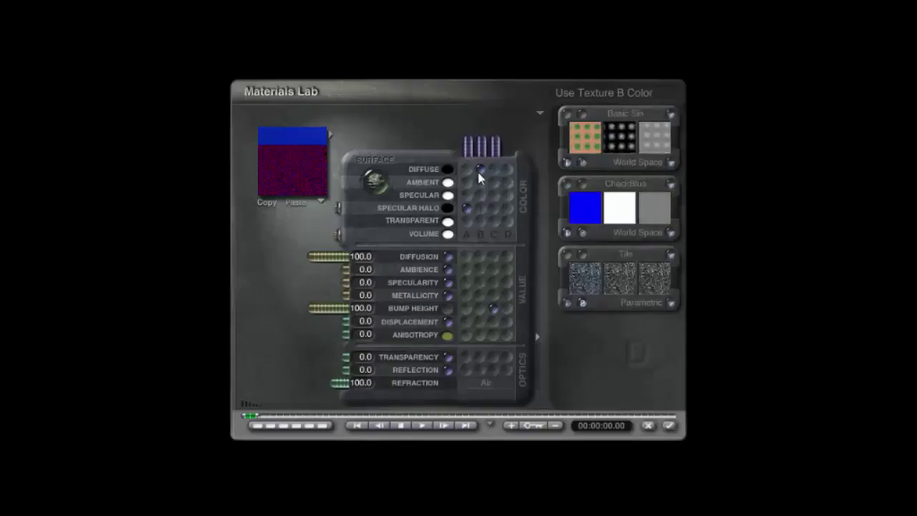
Drive the bump height with texture A and clear the texture assigned to the specular halo.
click(466, 309)
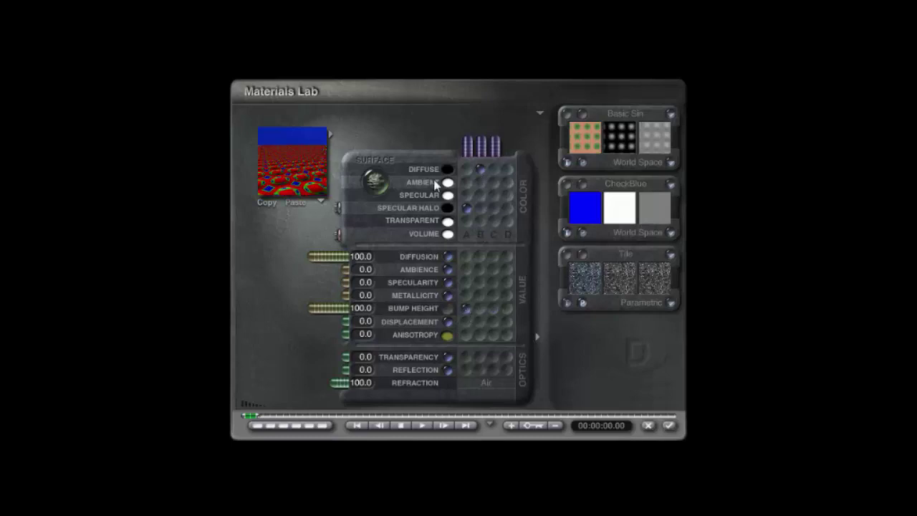
click(481, 169)
click(482, 169)
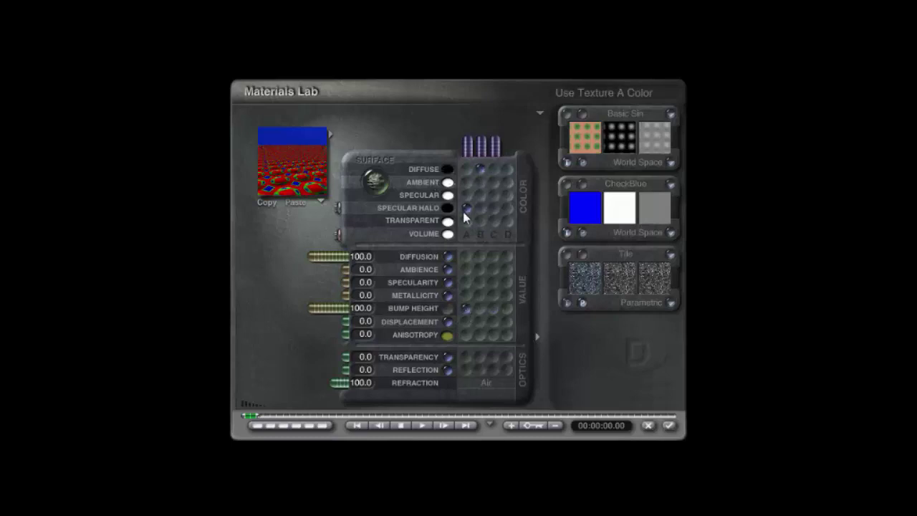
click(467, 207)
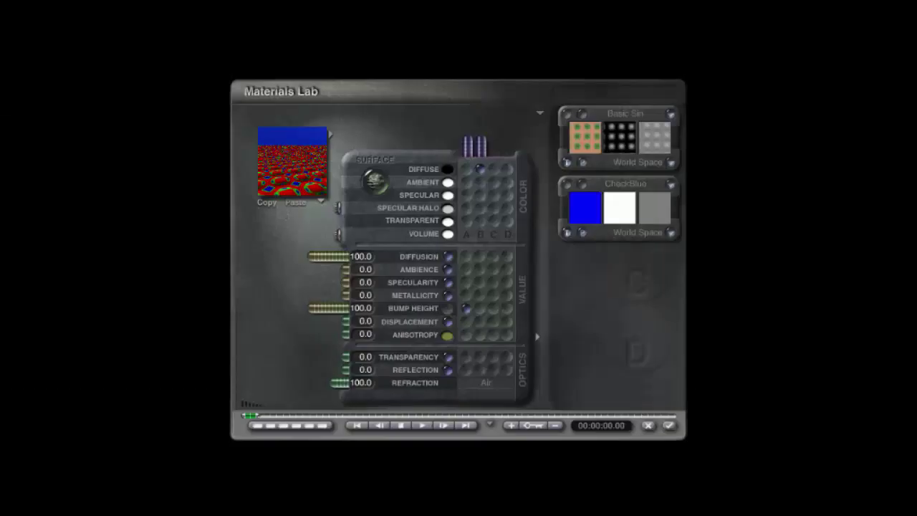
Try a lower bump height of about 15.2 and bring it back up to 100.
drag(311, 310, 344, 320)
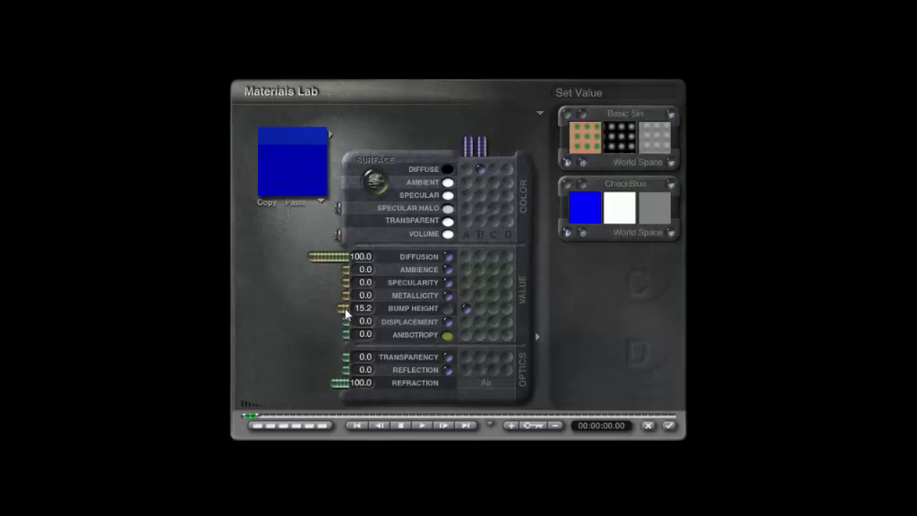
click(364, 310)
text(93.2)
key(Return)
drag(313, 311, 263, 311)
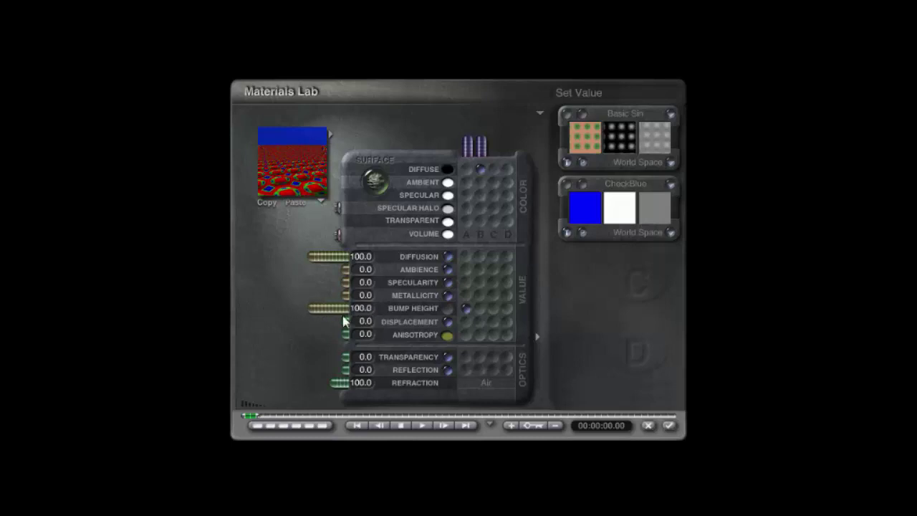
Test a bump height of 500 in the material preview and return it to 100.
click(373, 310)
text(500)
key(Return)
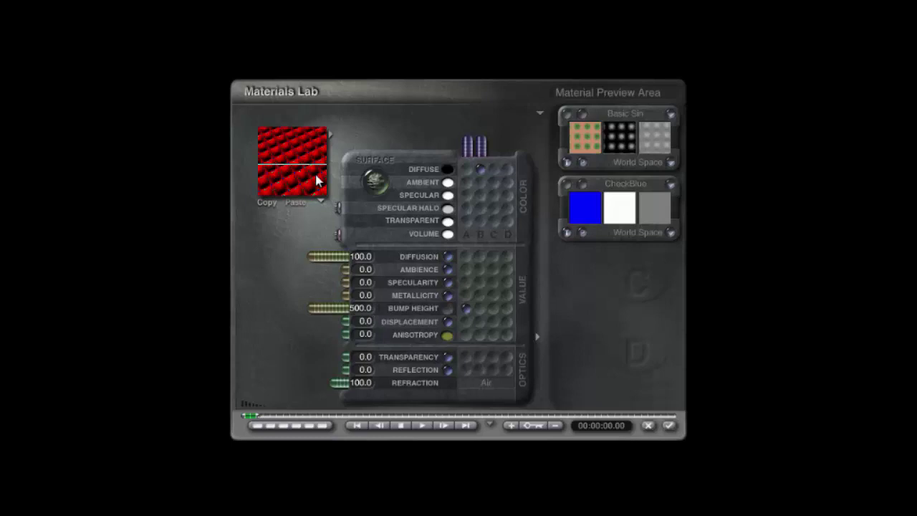
click(300, 174)
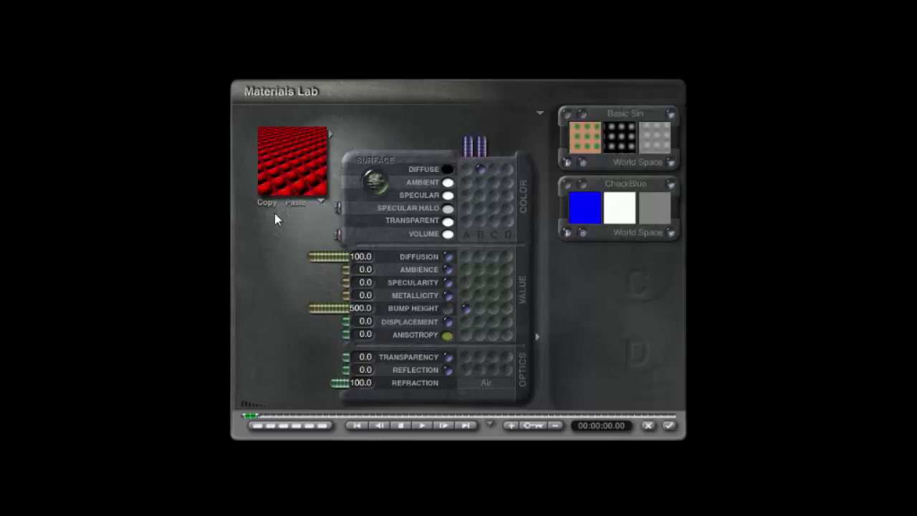
click(307, 194)
drag(345, 310, 364, 327)
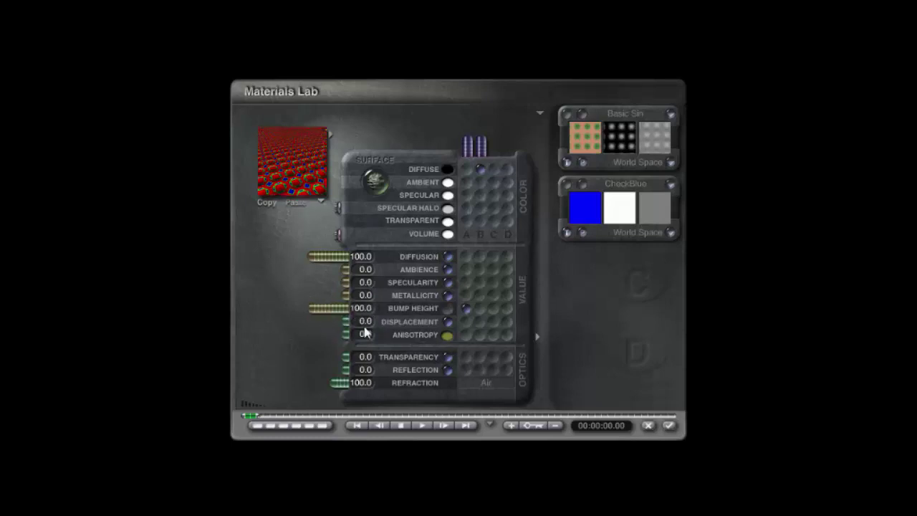
click(304, 169)
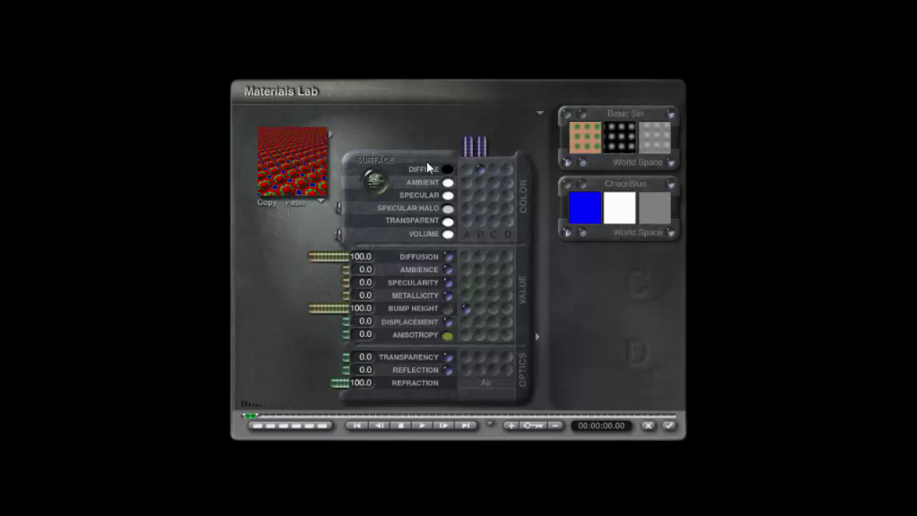
Enlarge the scale of texture A and set the bump height to 500.
drag(468, 142, 465, 135)
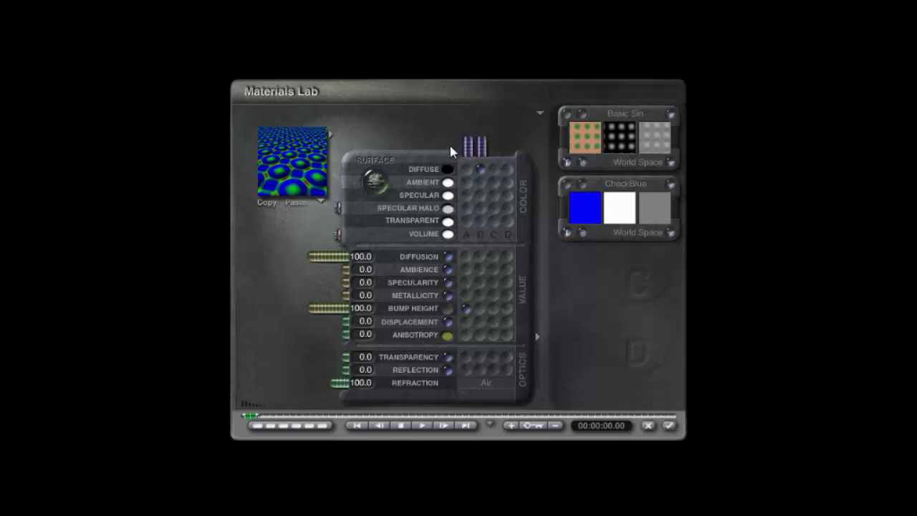
drag(470, 148, 470, 139)
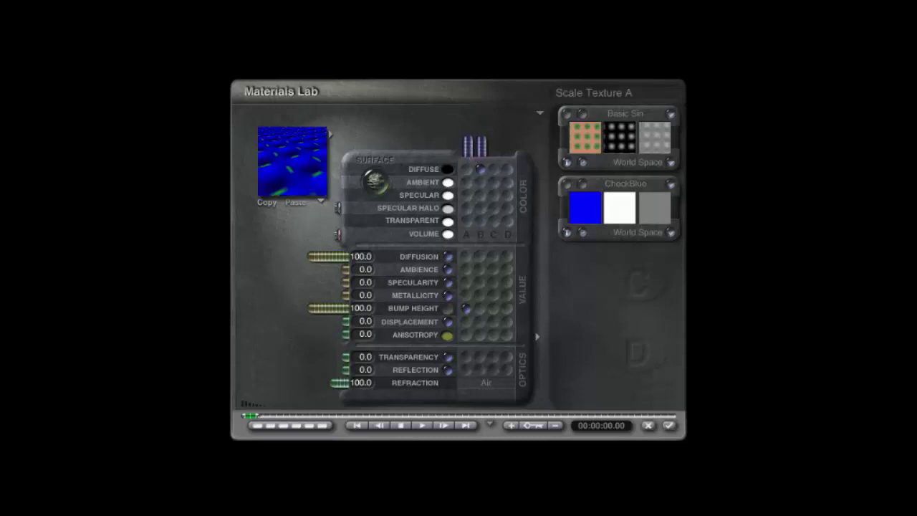
click(362, 309)
text(500)
key(Return)
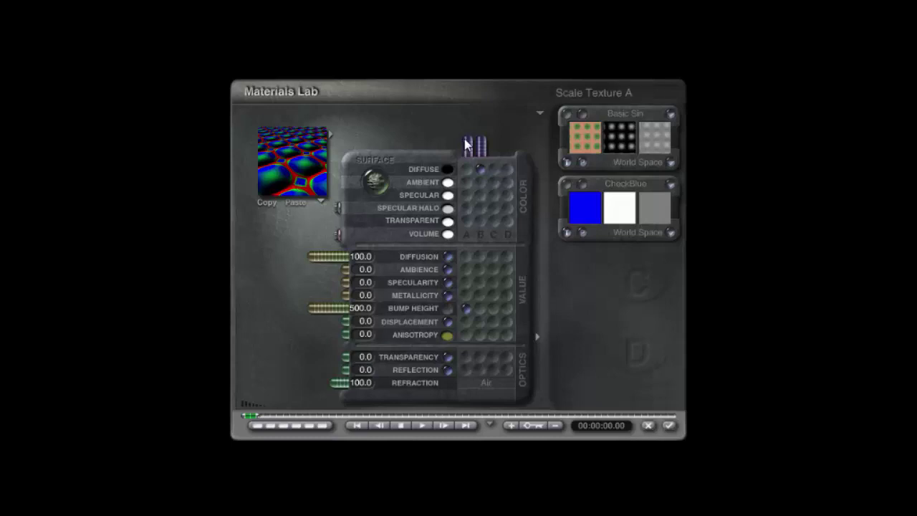
Reduce the scale of texture A and set the bump height to 100.
mouse_move(465, 141)
mouse_down()
mouse_move(469, 126)
mouse_move(468, 151)
mouse_move(467, 136)
mouse_up()
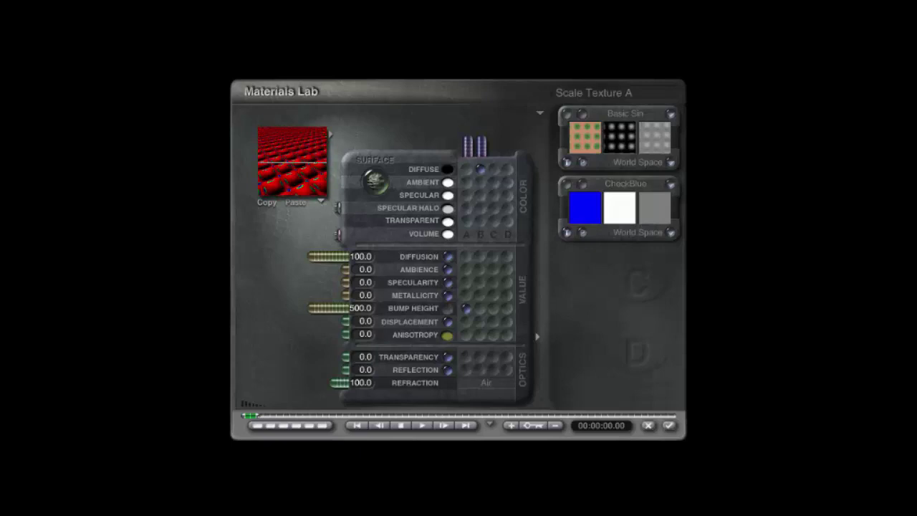
click(357, 308)
text(100)
key(Return)
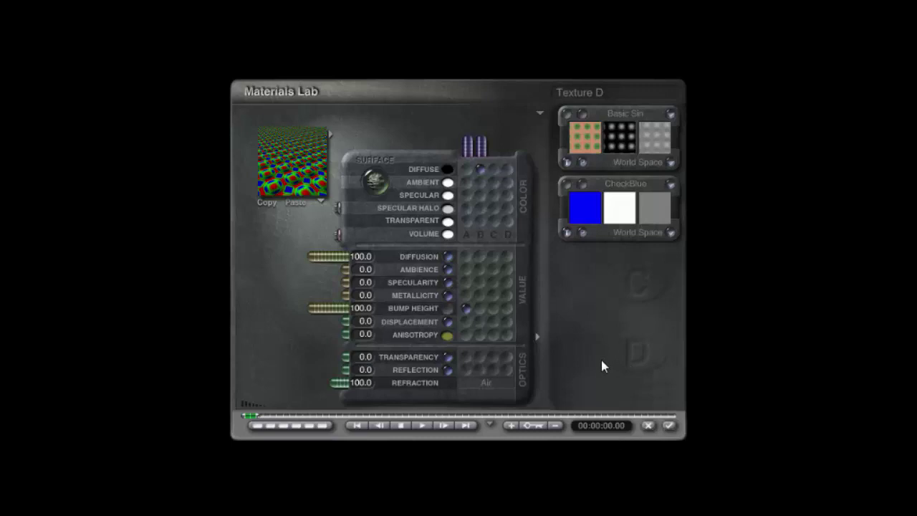
Enable the World space curv option for the material.
click(538, 113)
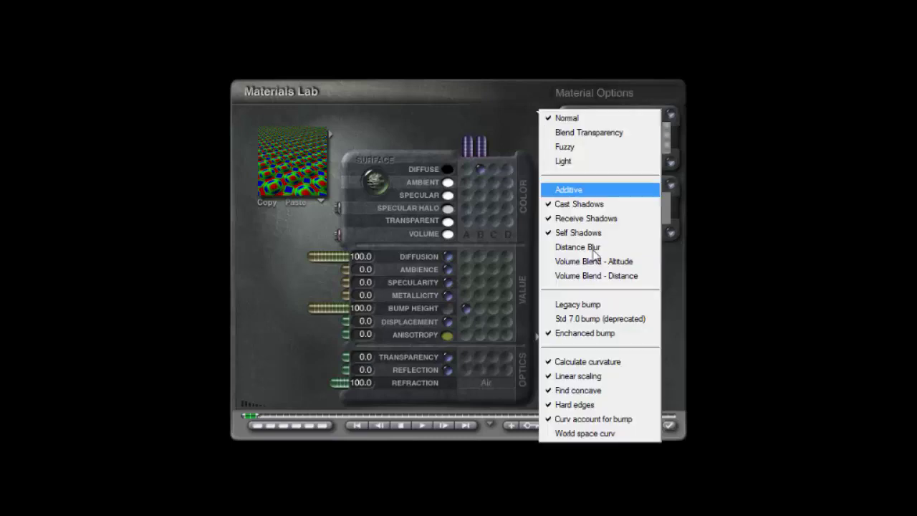
click(581, 434)
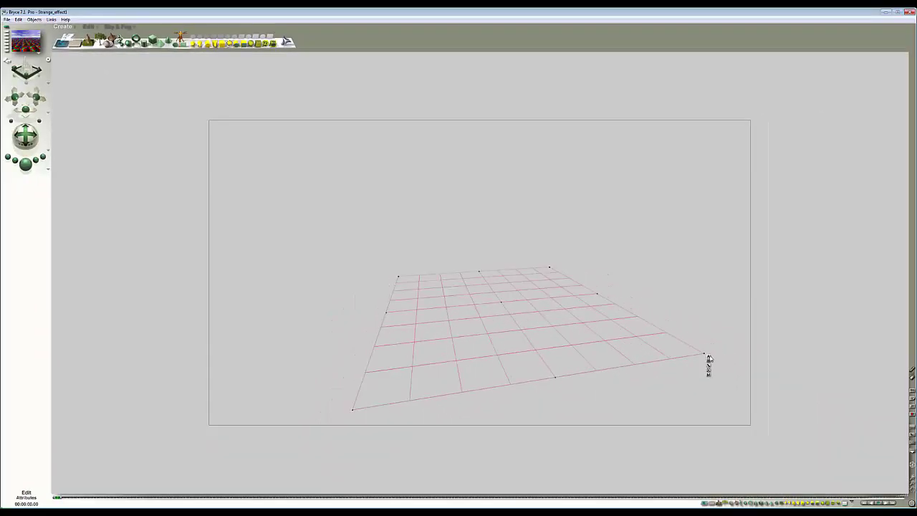
Review the ground plane's size in its object attributes and render the scene.
click(708, 357)
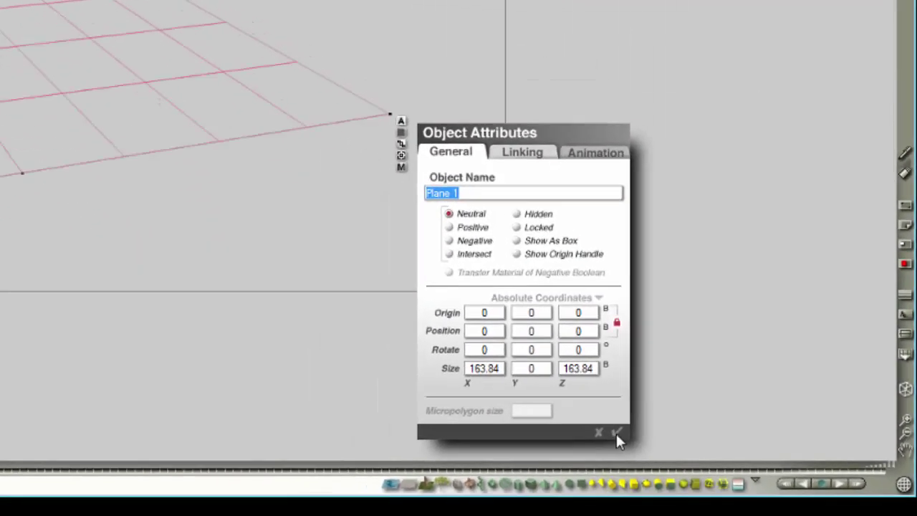
click(552, 414)
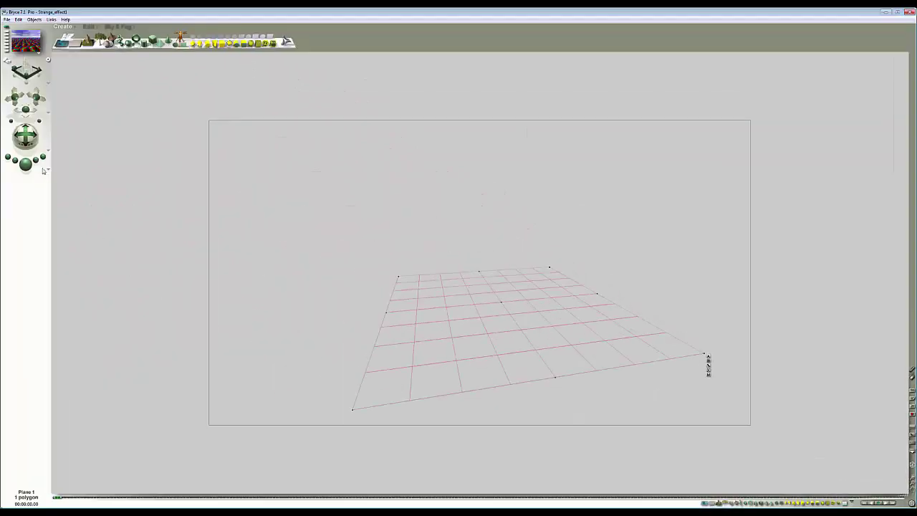
click(26, 163)
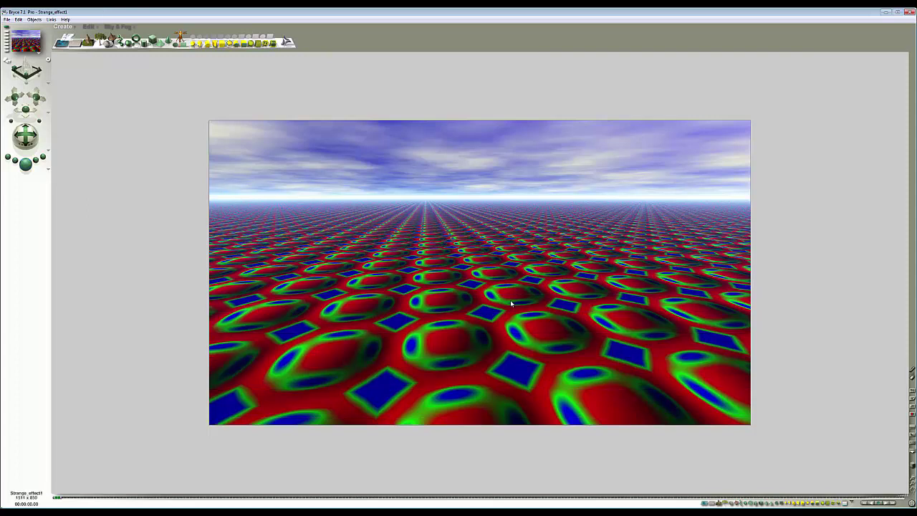
Switch to the editing tools and render the scene again to compare the curvature coloring.
click(115, 29)
click(94, 28)
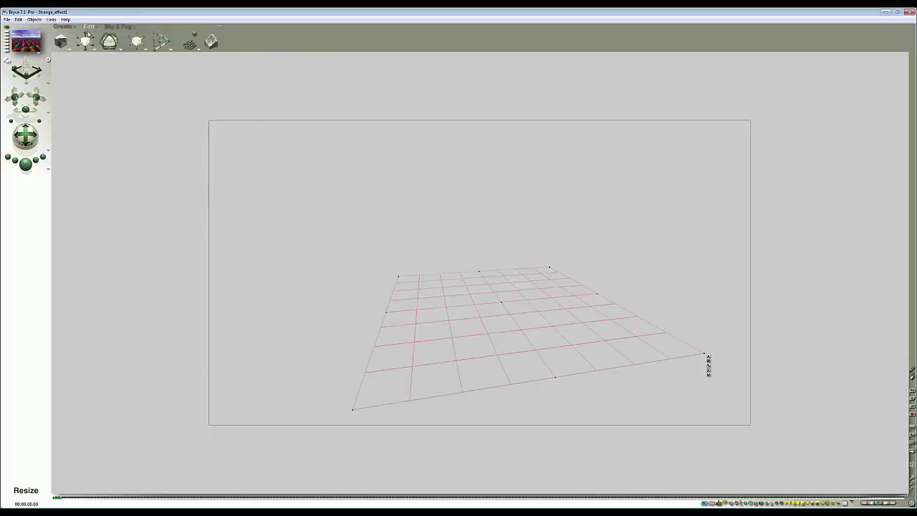
click(26, 163)
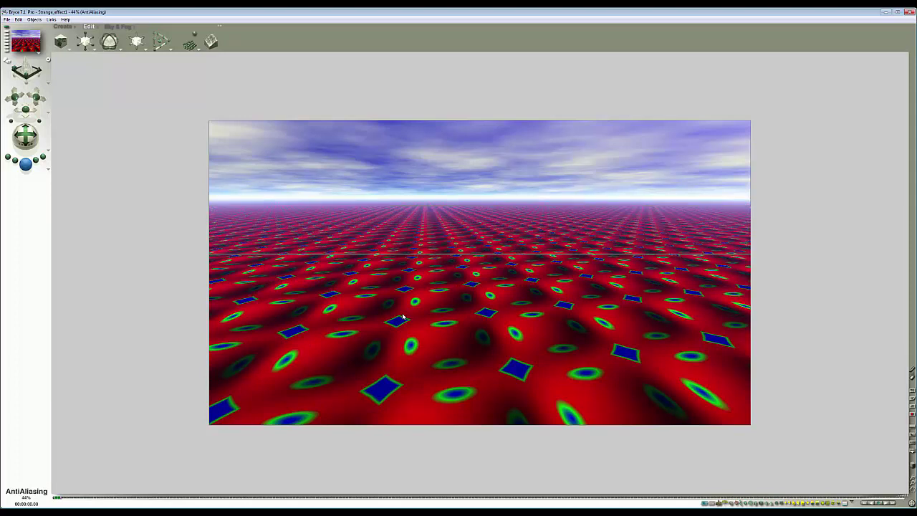
click(678, 350)
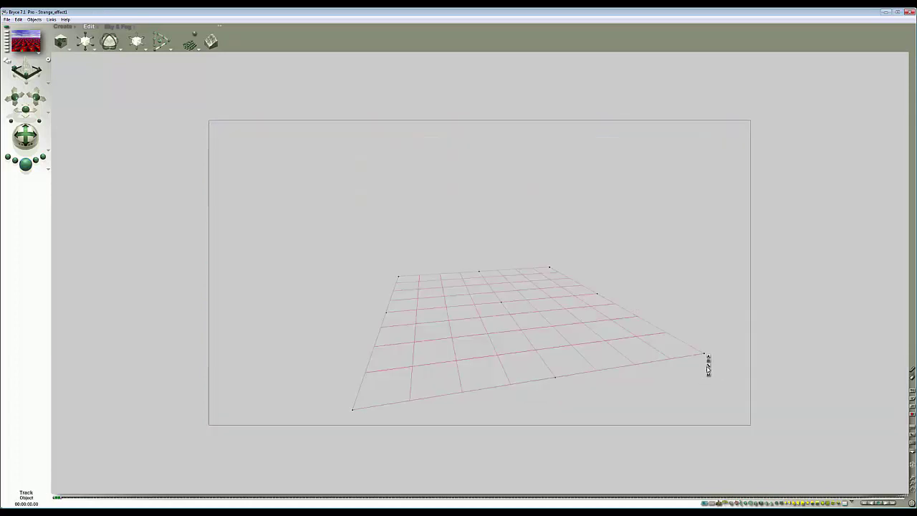
Recheck the plane's dimensions in its attributes without changing them and repeat the render.
click(706, 367)
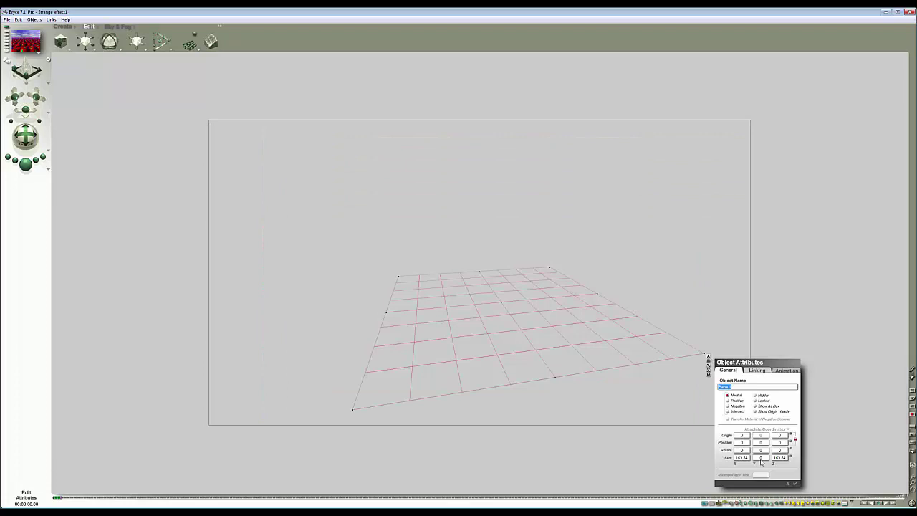
click(788, 483)
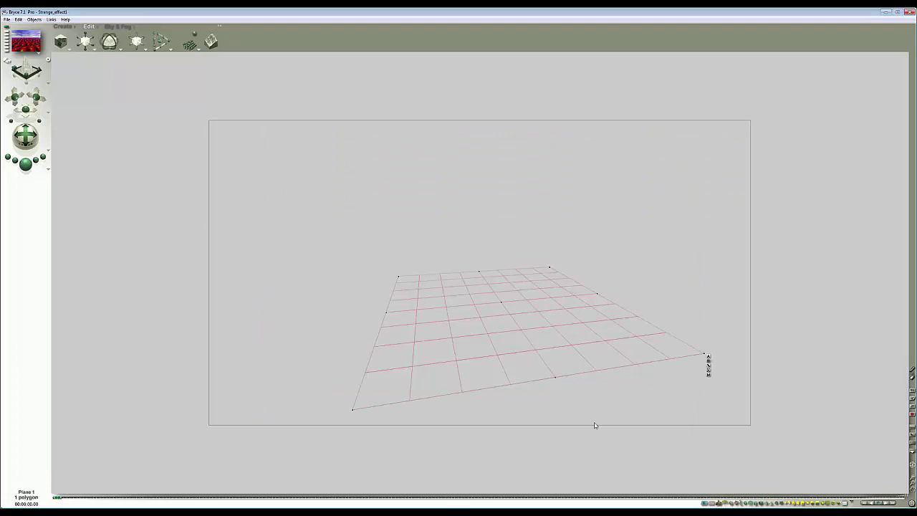
click(28, 165)
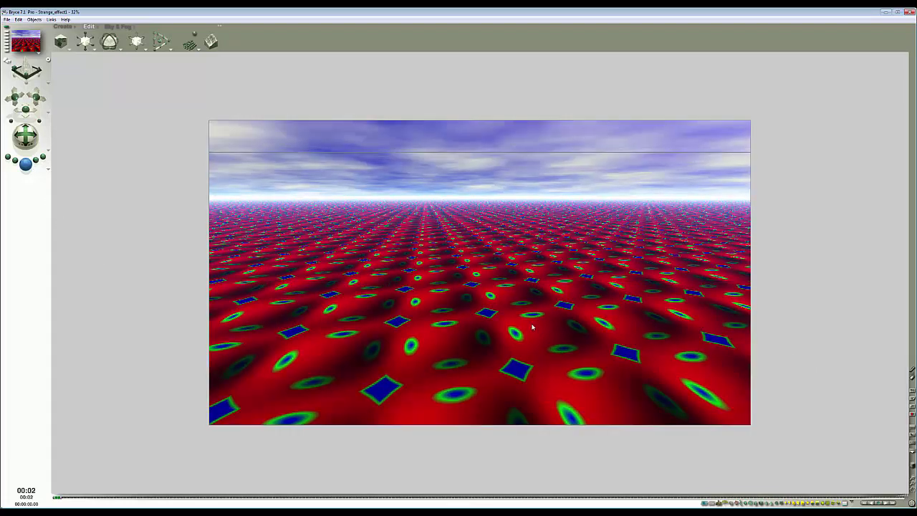
click(477, 302)
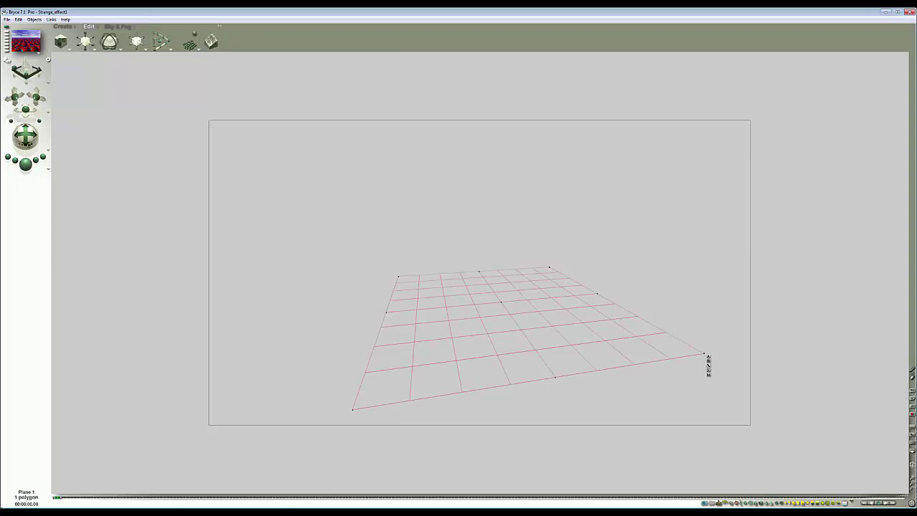
Render the scene, resize the ground plane and render it at the new size.
click(25, 164)
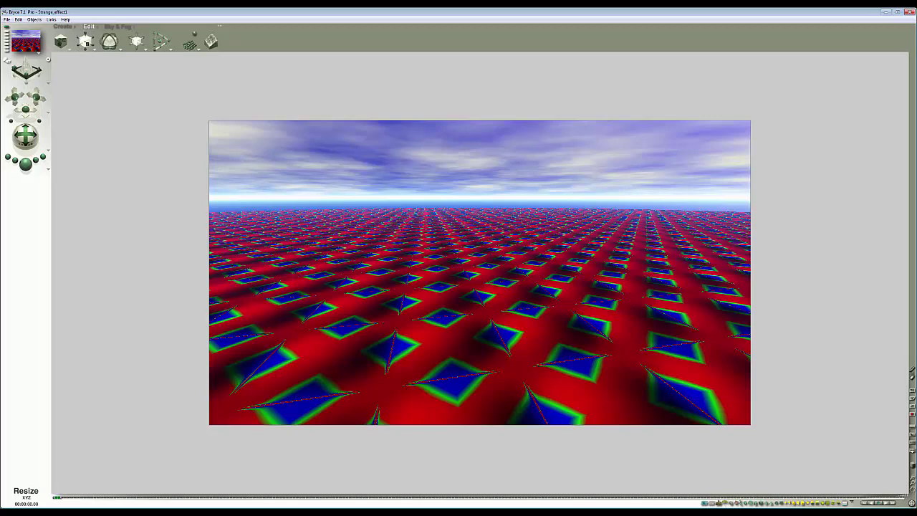
drag(86, 41, 92, 42)
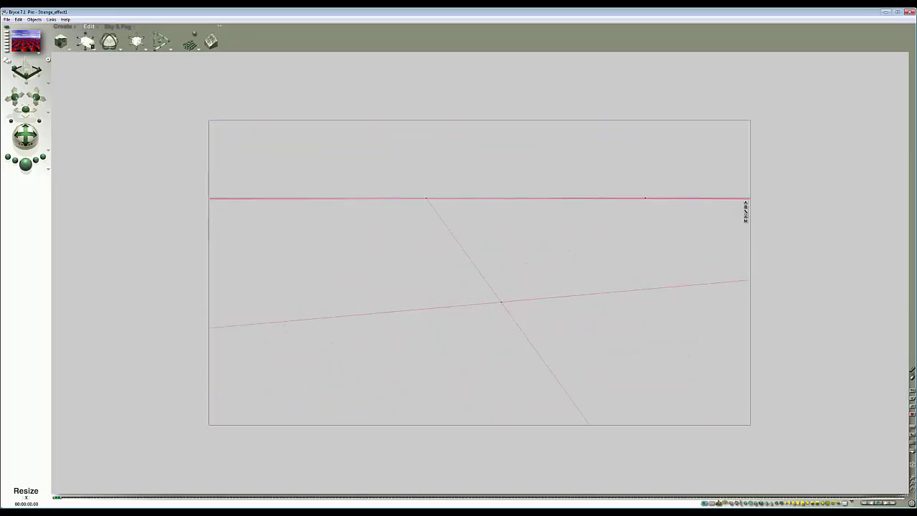
click(26, 164)
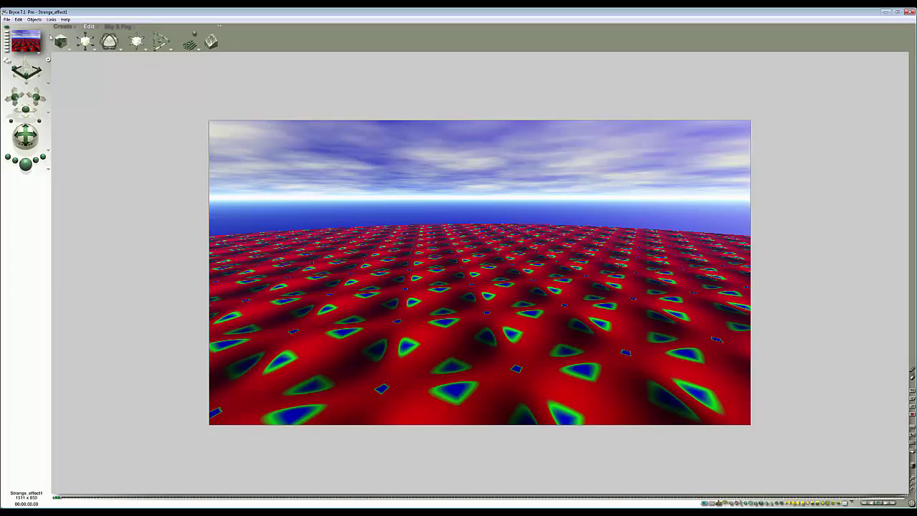
Resize the ground plane further, rendering the scene after each change.
click(84, 42)
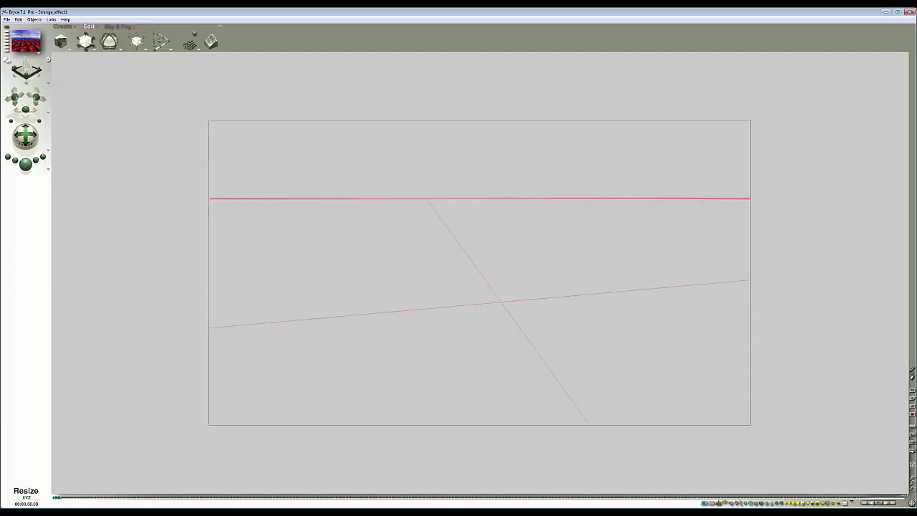
click(25, 163)
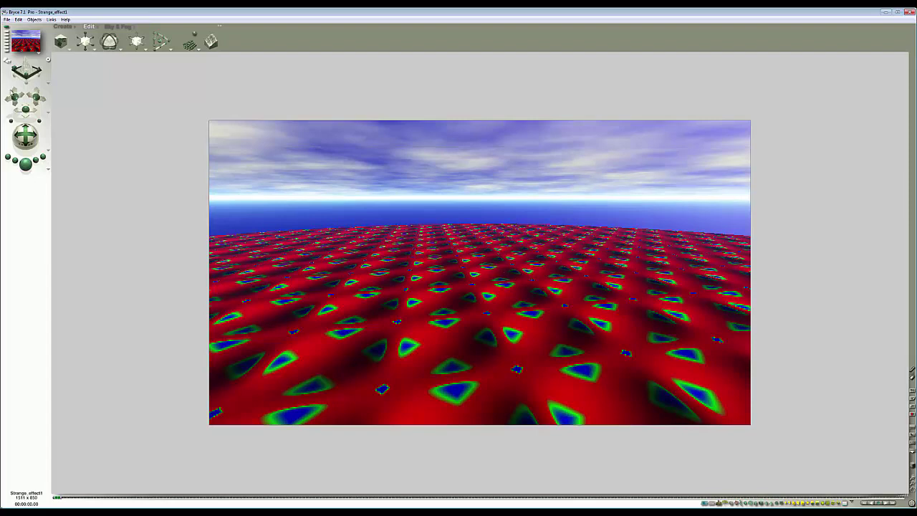
click(86, 41)
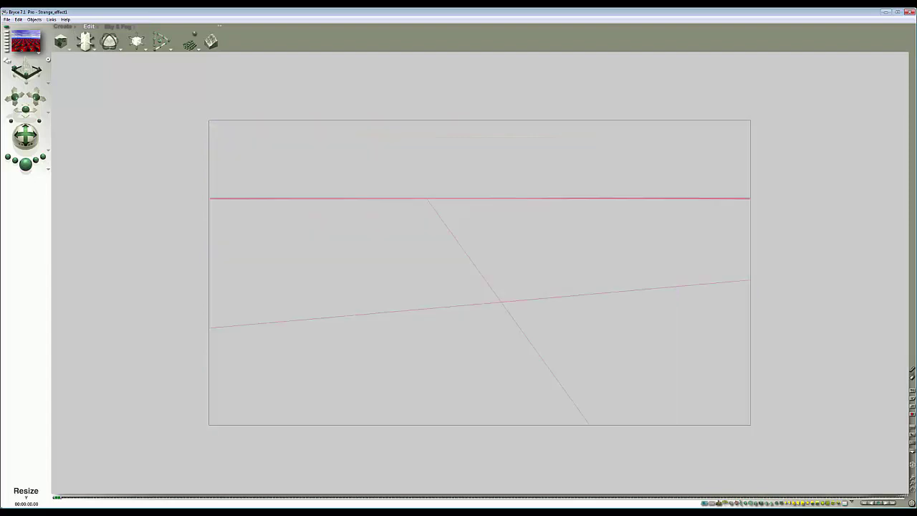
click(29, 169)
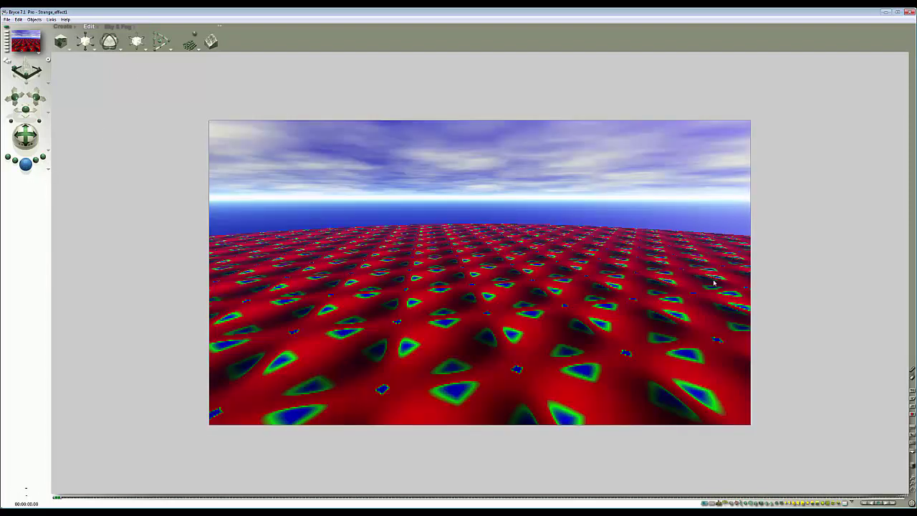
Check the resized plane's X and Z size in its object attributes.
key(Escape)
click(744, 203)
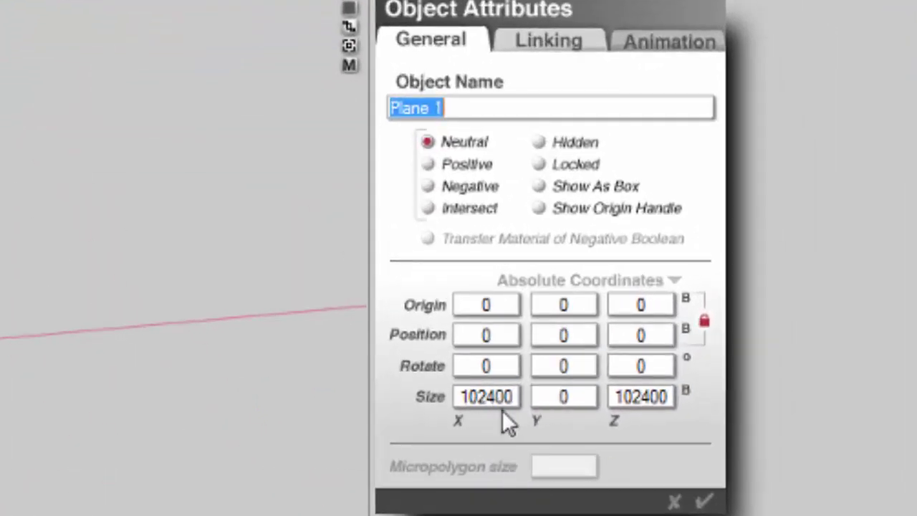
click(676, 500)
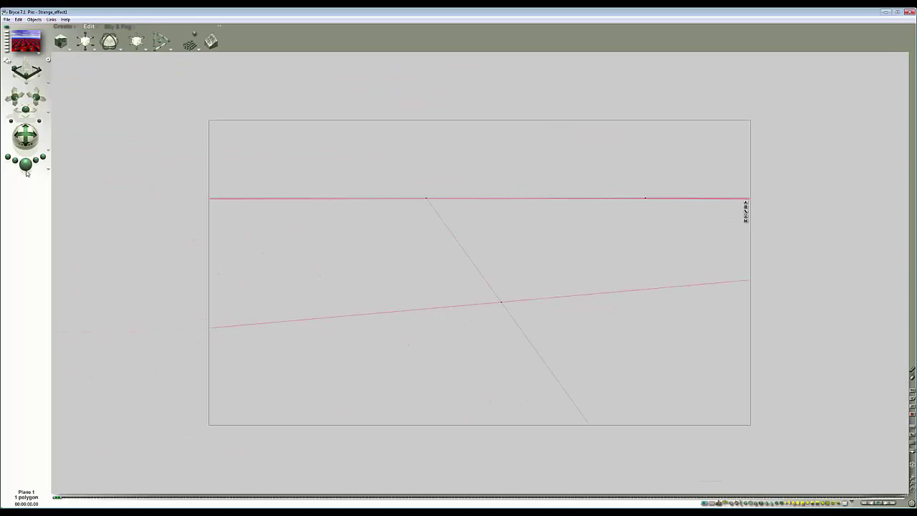
Add a cylinder on the ground plane, stretch it vertically into a tall column, and render the scene.
key(ctrl+r)
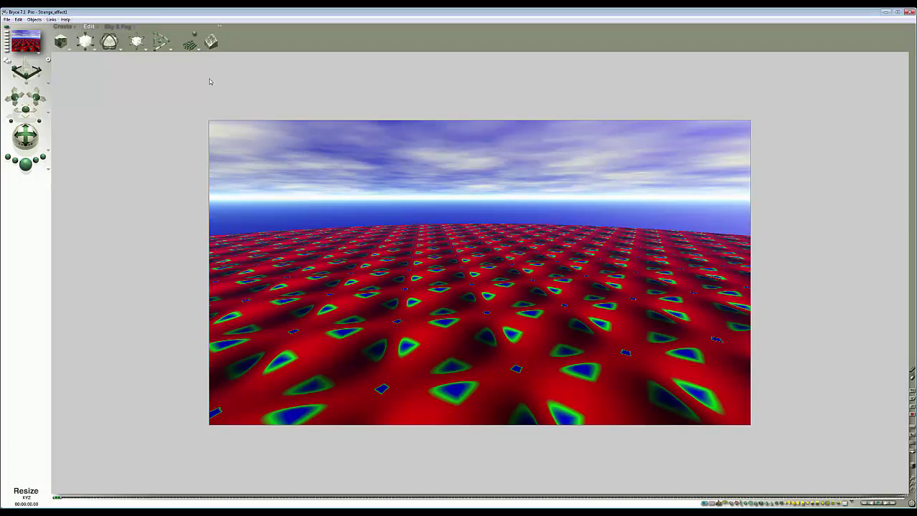
click(63, 26)
click(147, 44)
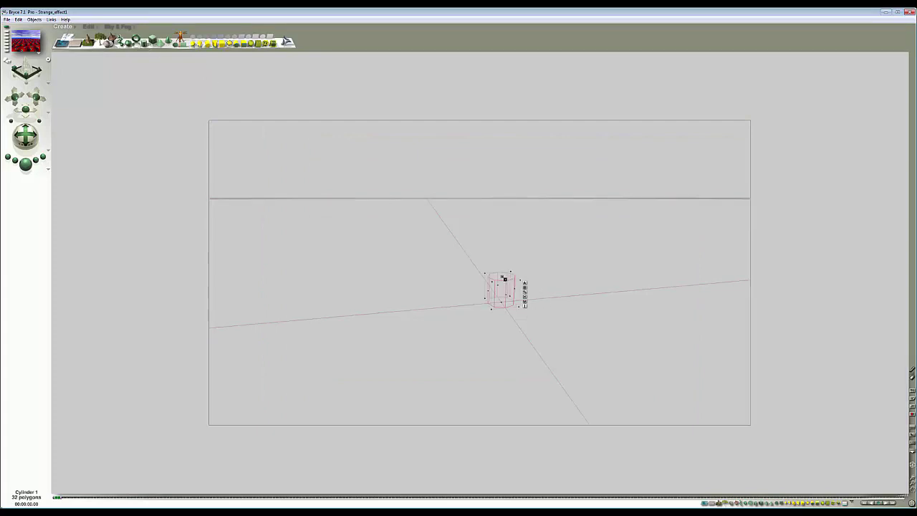
drag(499, 280, 565, 274)
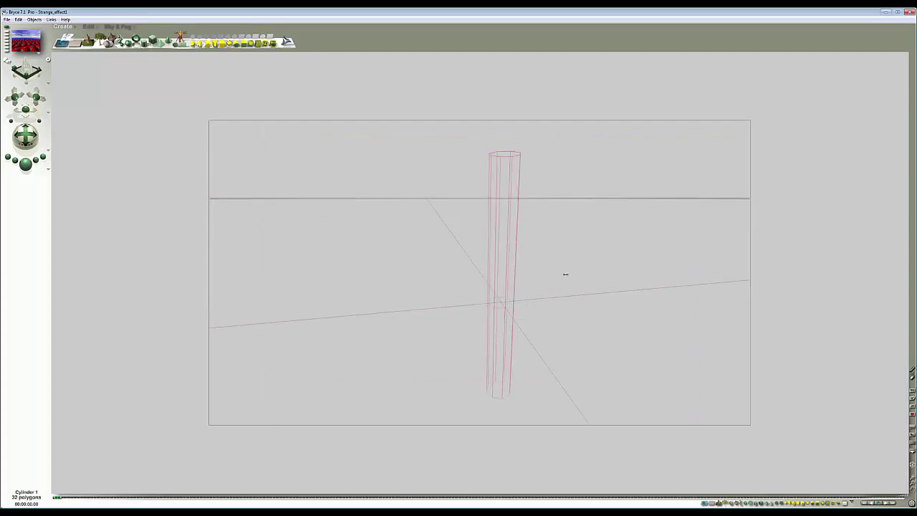
click(25, 163)
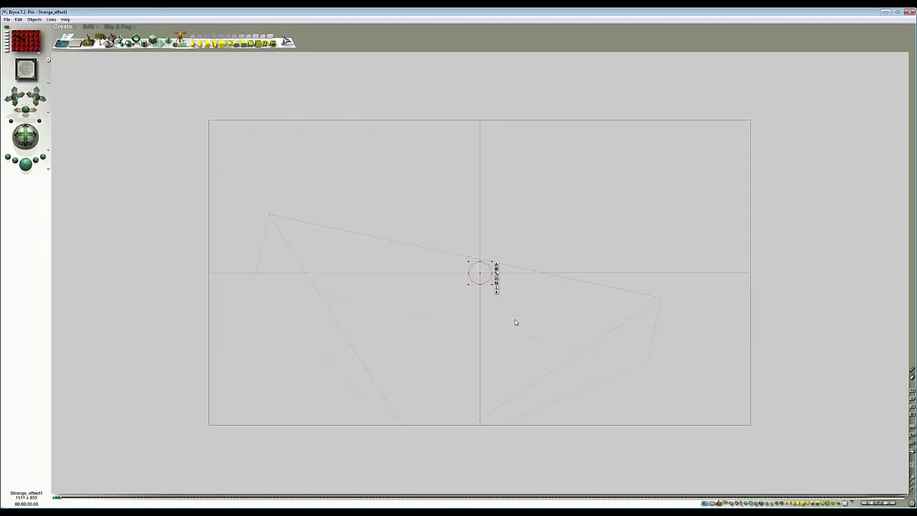
Move the cylinder far back toward the horizon using the top view, and render it from the camera view.
click(515, 323)
click(912, 487)
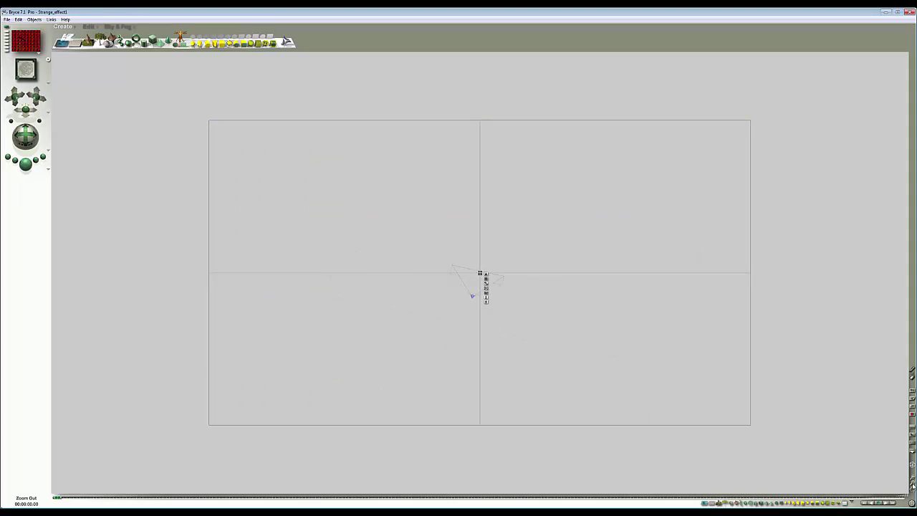
click(88, 26)
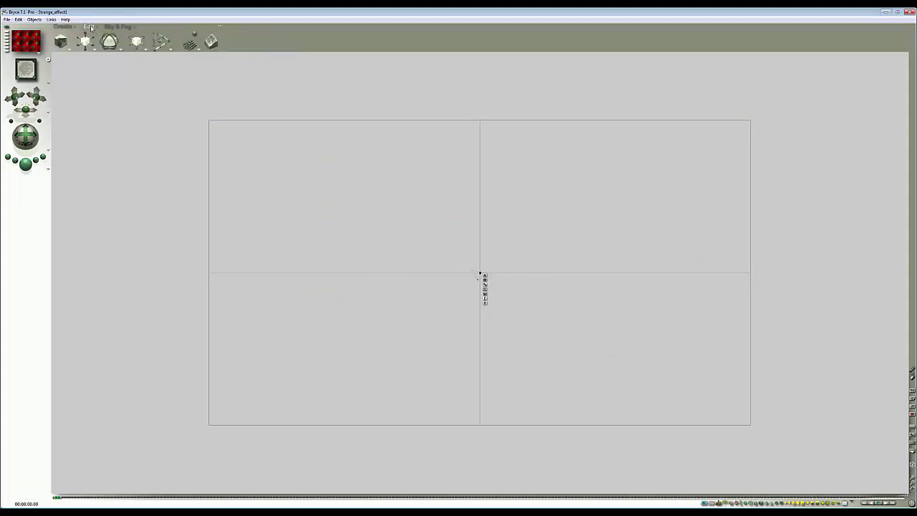
drag(144, 39, 154, 39)
key(1)
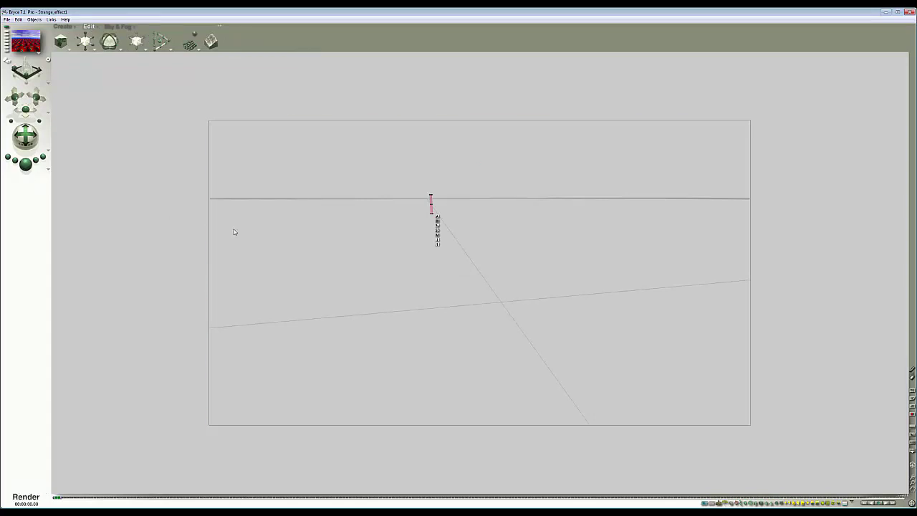
key(Escape)
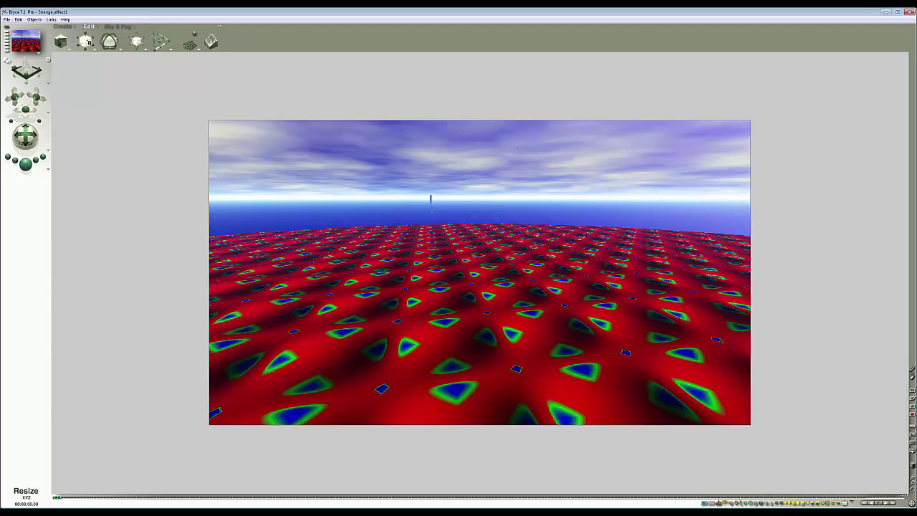
Enlarge the distant cylinder and reposition it along Z toward the camera, rendering the scene after each adjustment.
drag(89, 43, 96, 106)
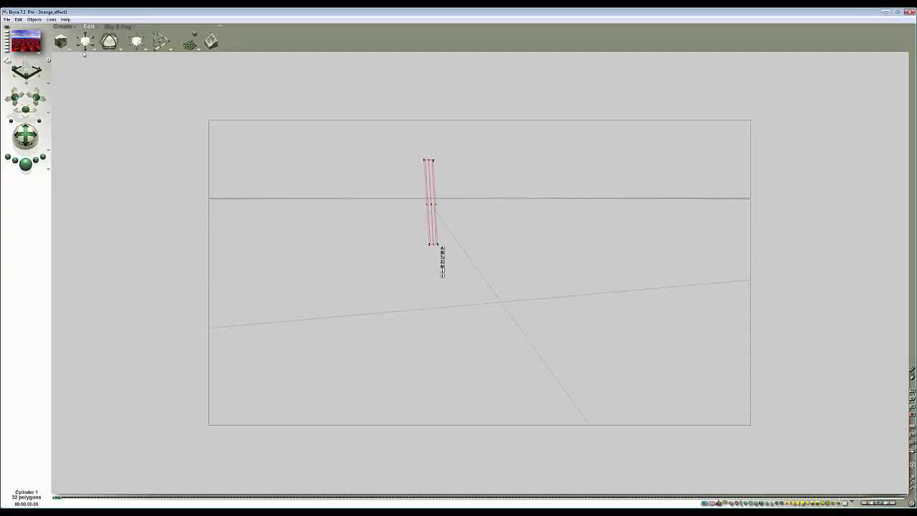
click(29, 169)
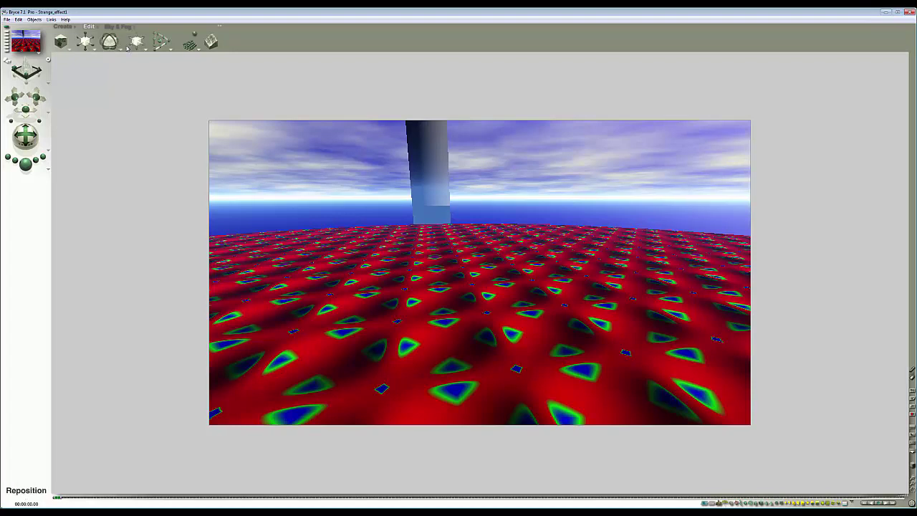
drag(135, 43, 136, 43)
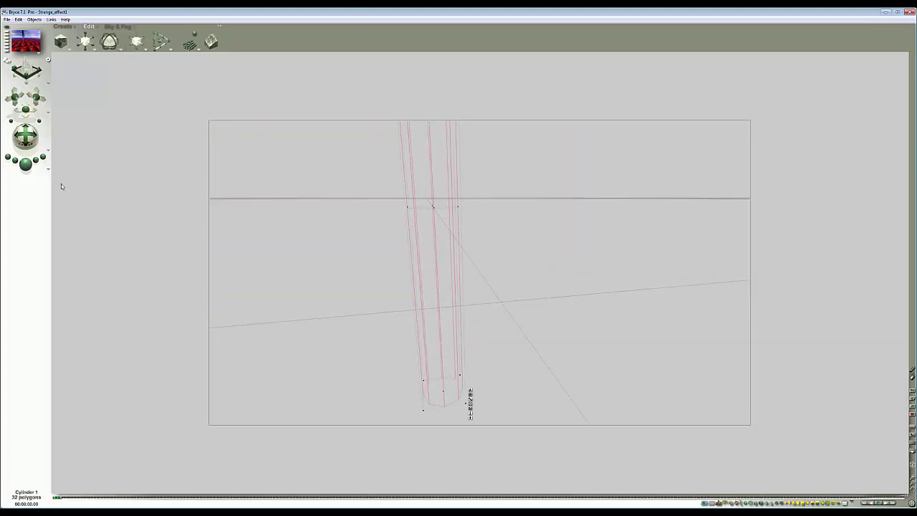
click(26, 164)
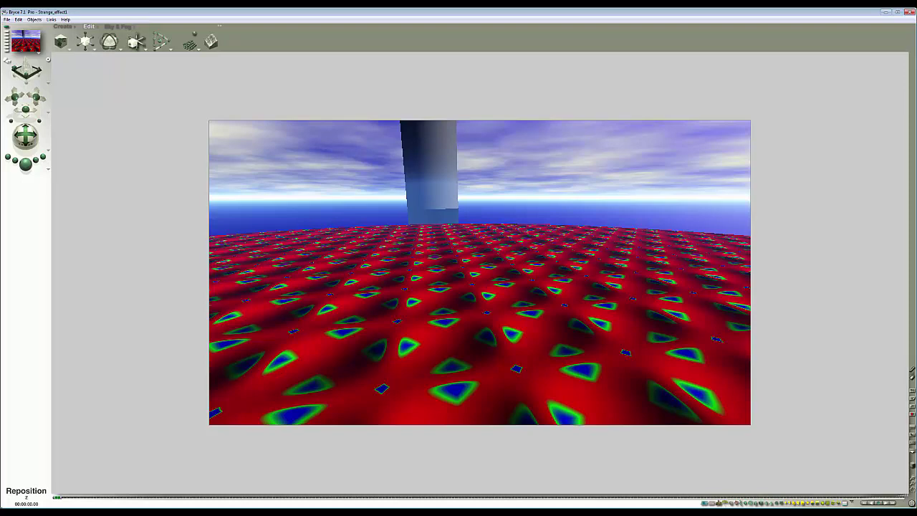
click(136, 41)
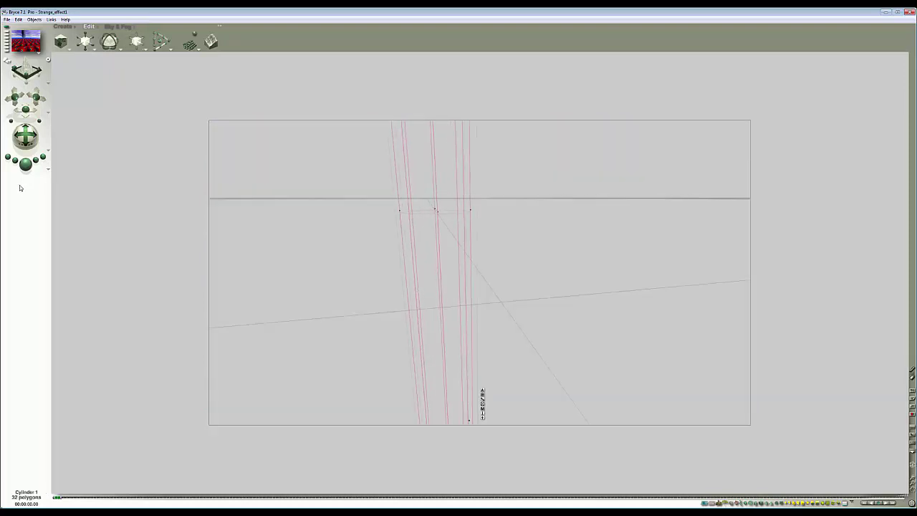
click(25, 163)
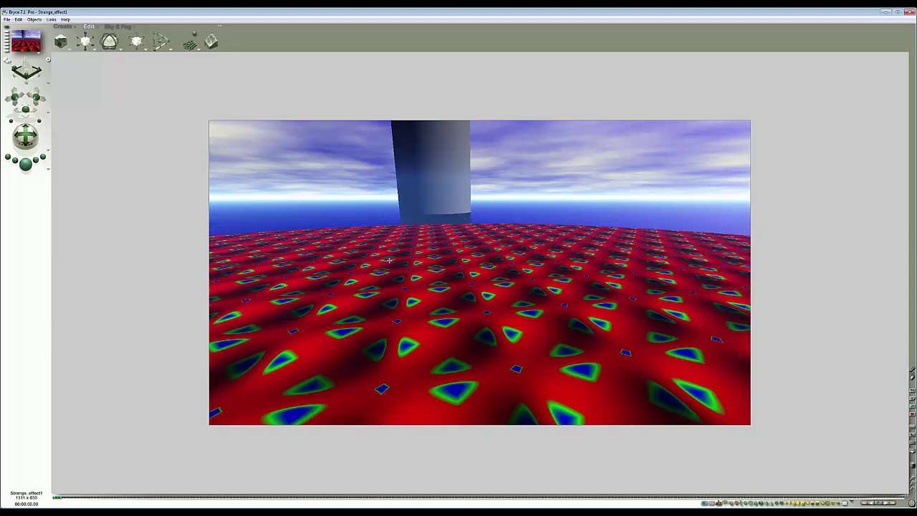
Replace the cloudy sky with a plain white background.
click(48, 171)
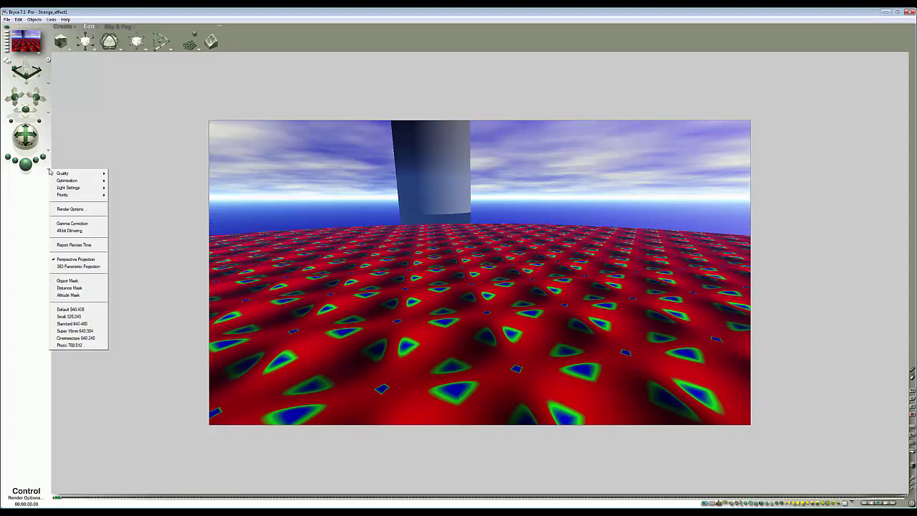
click(87, 117)
click(63, 27)
click(112, 26)
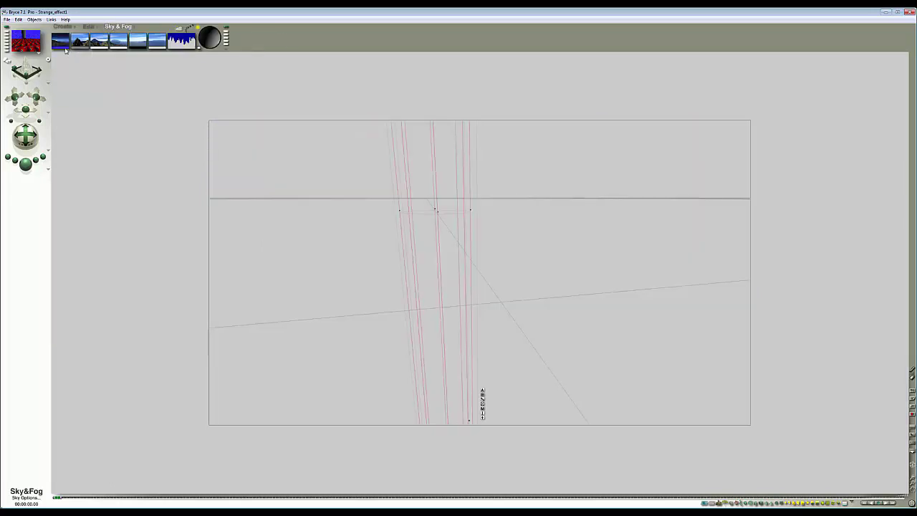
drag(63, 47, 107, 47)
click(105, 50)
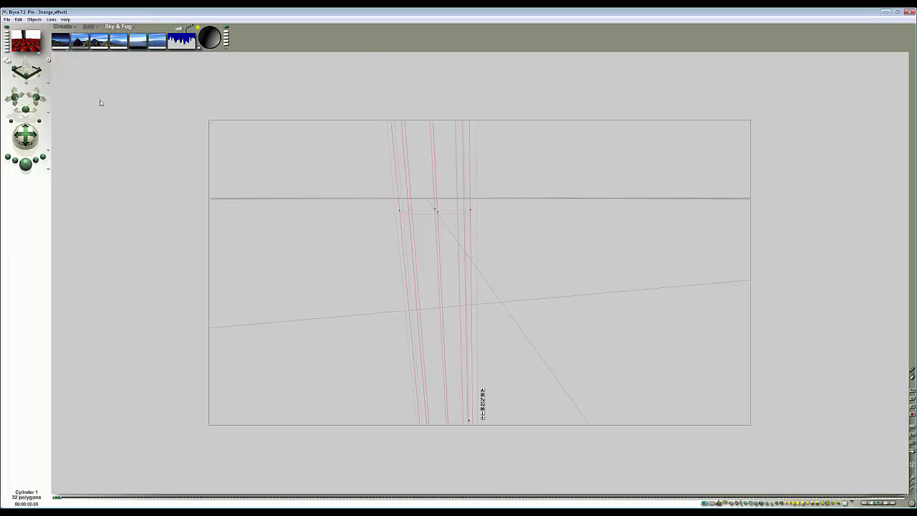
Set the render options to Premium quality, 9 rays per pixel, True Ambience, TA Scattering Correction, Boost Light and a maximum ray depth of 4.
click(49, 171)
click(74, 212)
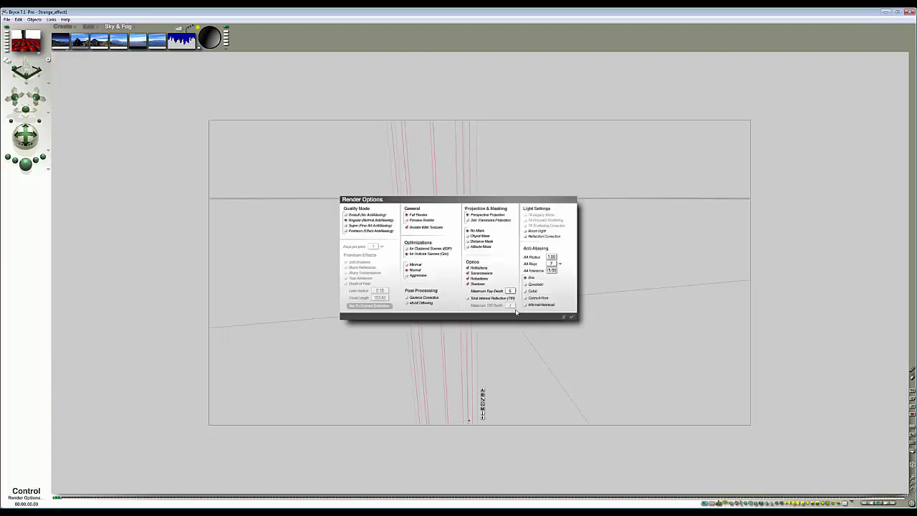
click(346, 231)
click(382, 246)
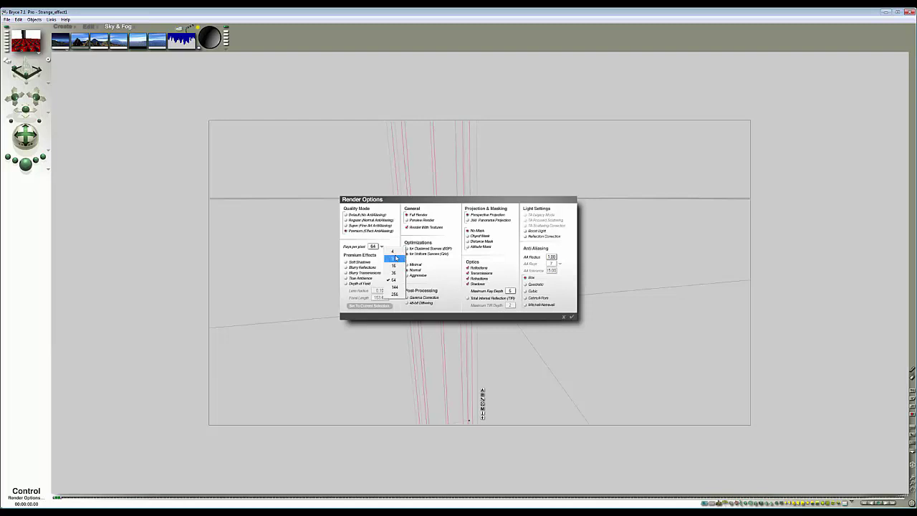
click(396, 257)
click(345, 278)
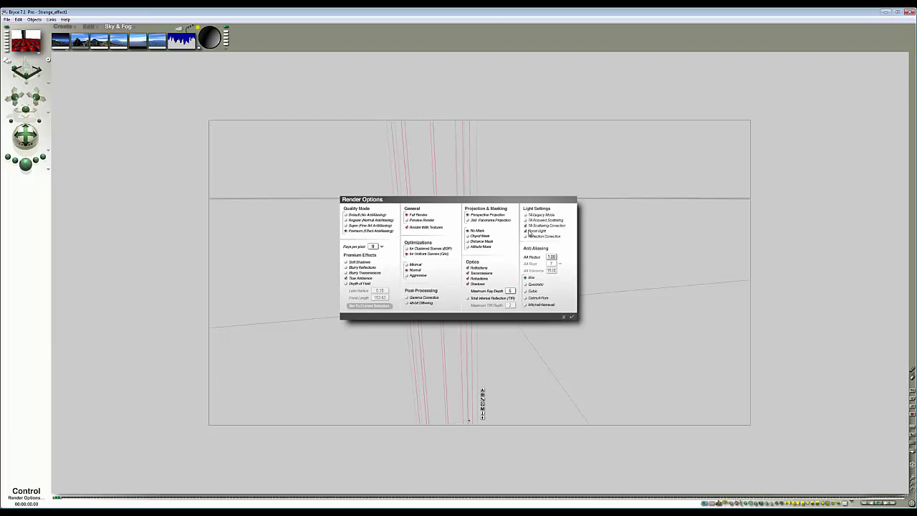
drag(512, 290, 497, 297)
click(572, 315)
Disable the sunlight and render the scene lit only by the white sky through True Ambience.
click(177, 33)
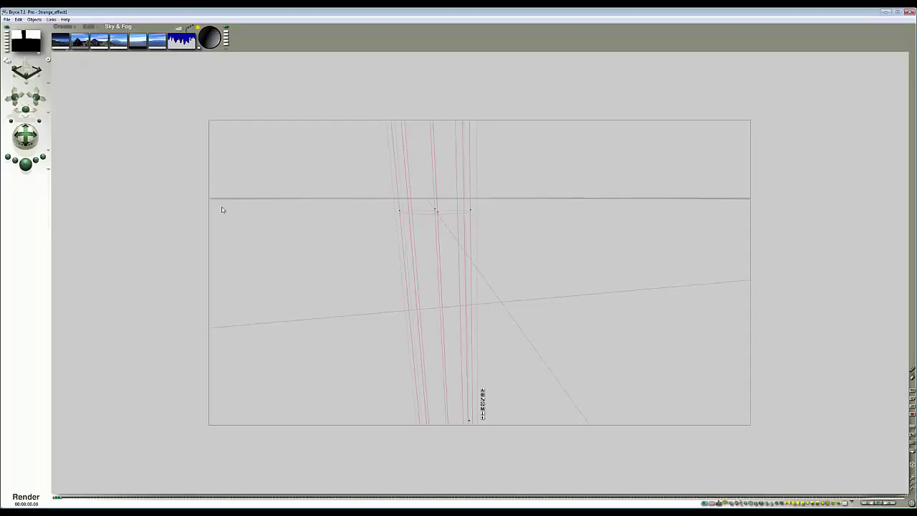
key(ctrl+r)
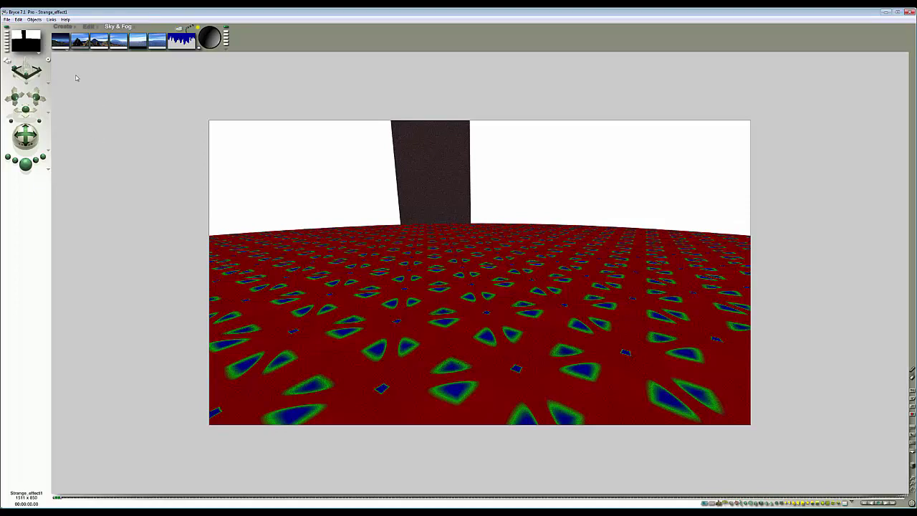
Review the quality, premium effects and light settings in the render options without changing them.
click(50, 173)
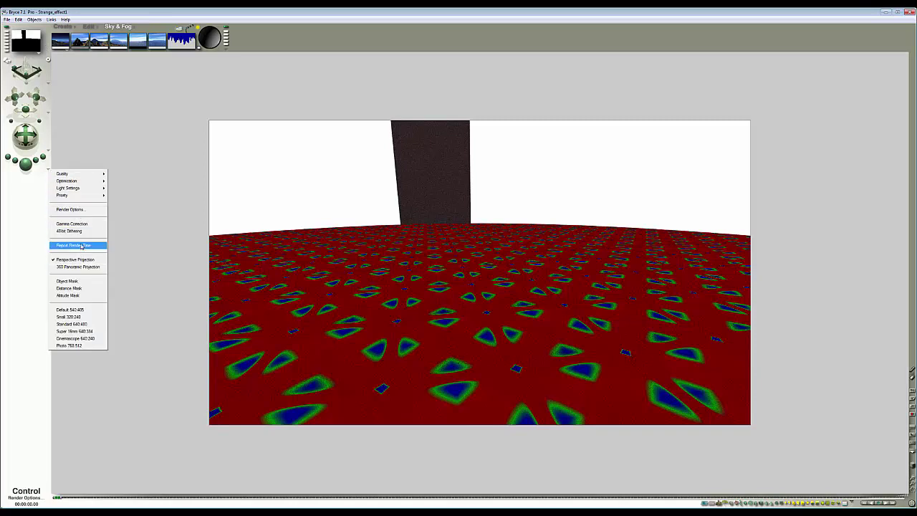
click(71, 209)
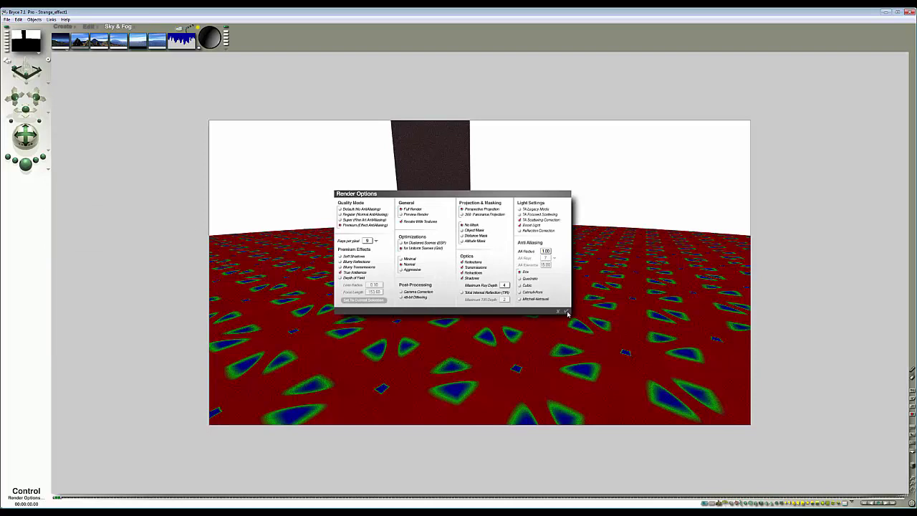
click(566, 312)
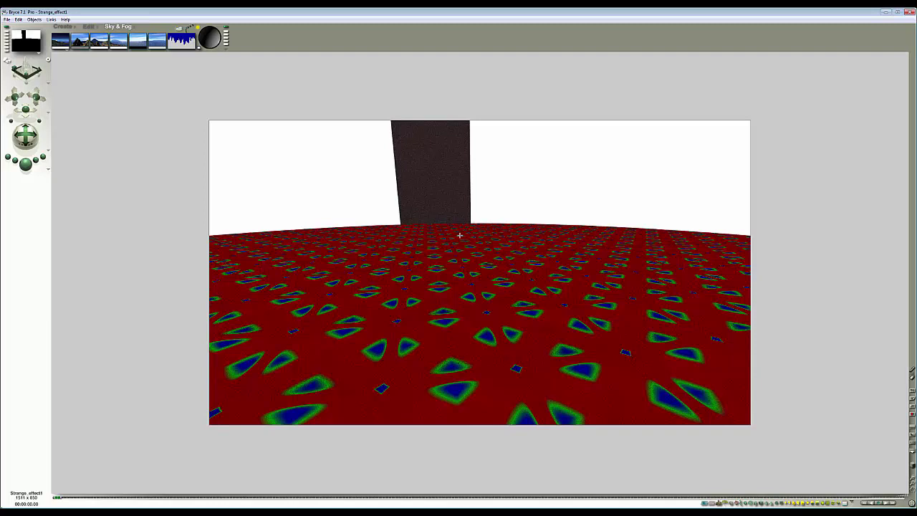
click(48, 171)
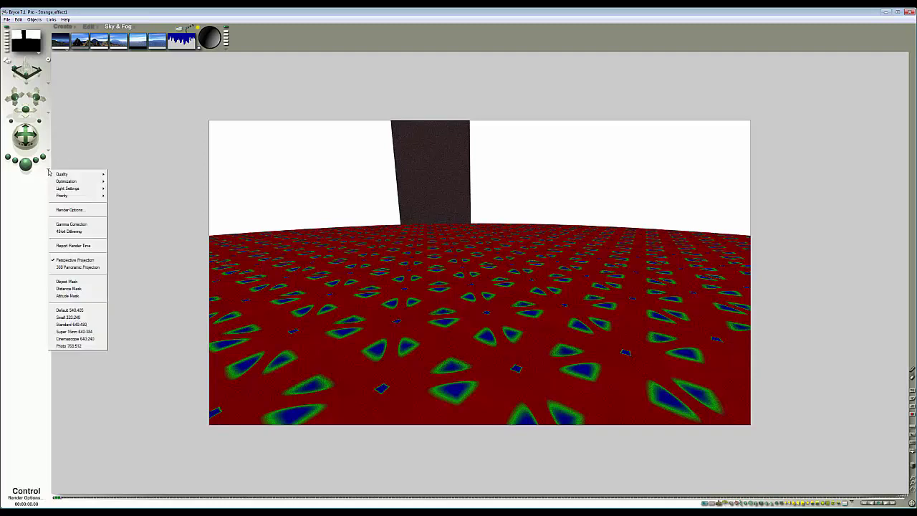
click(63, 212)
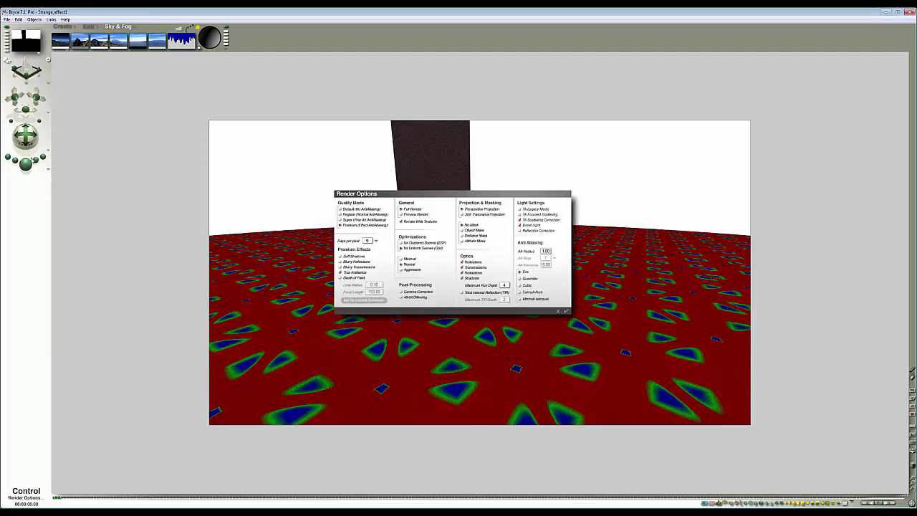
click(565, 311)
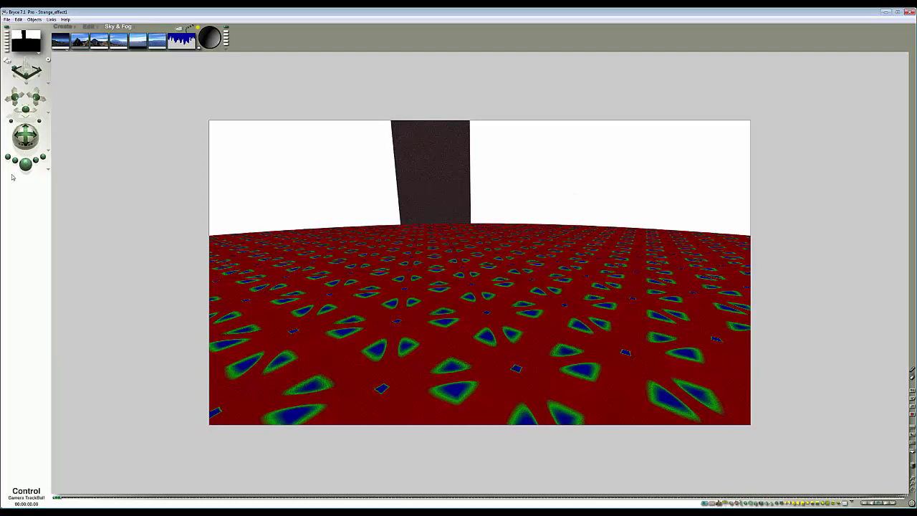
Set the render quality to Regular (Normal AntiAliasing), turn the sunlight back on and render the scene.
click(48, 171)
click(65, 210)
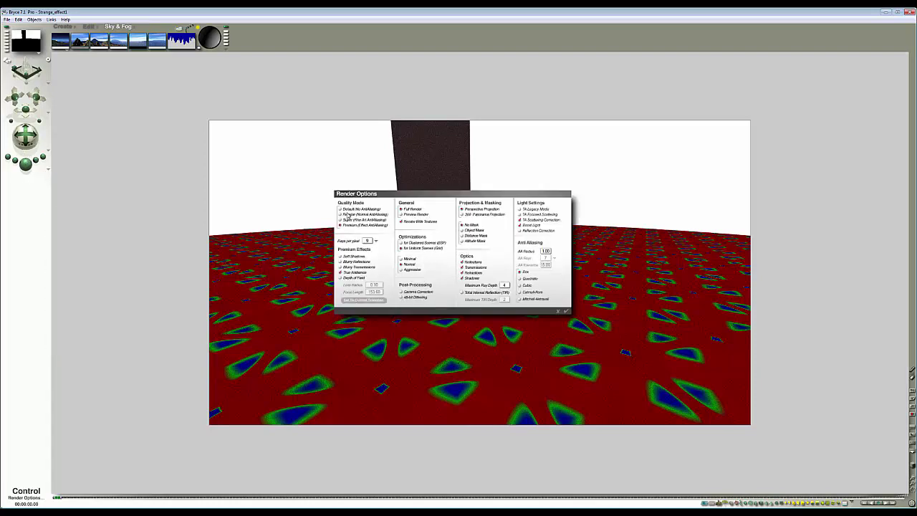
click(342, 214)
click(567, 311)
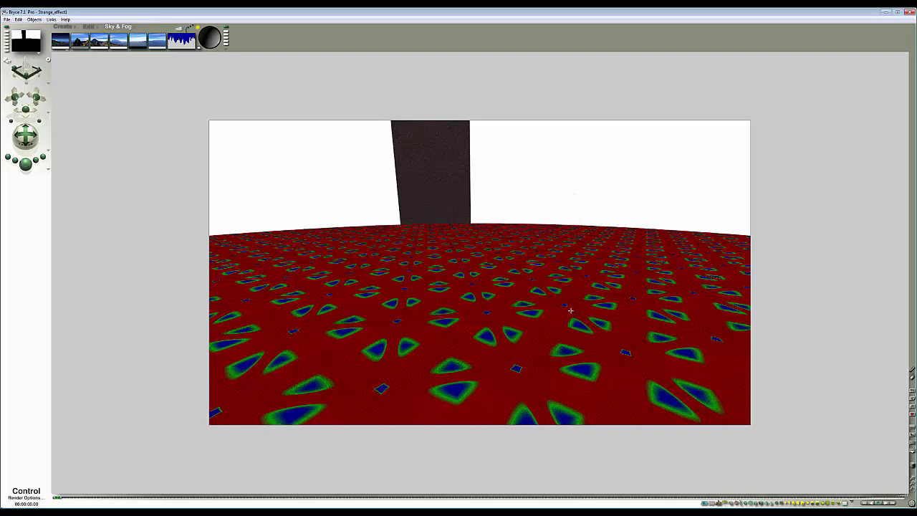
click(24, 165)
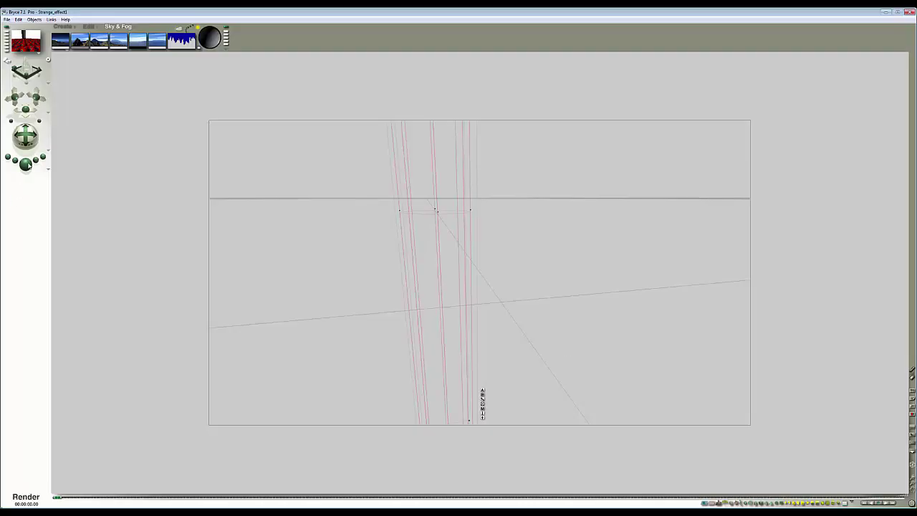
click(25, 164)
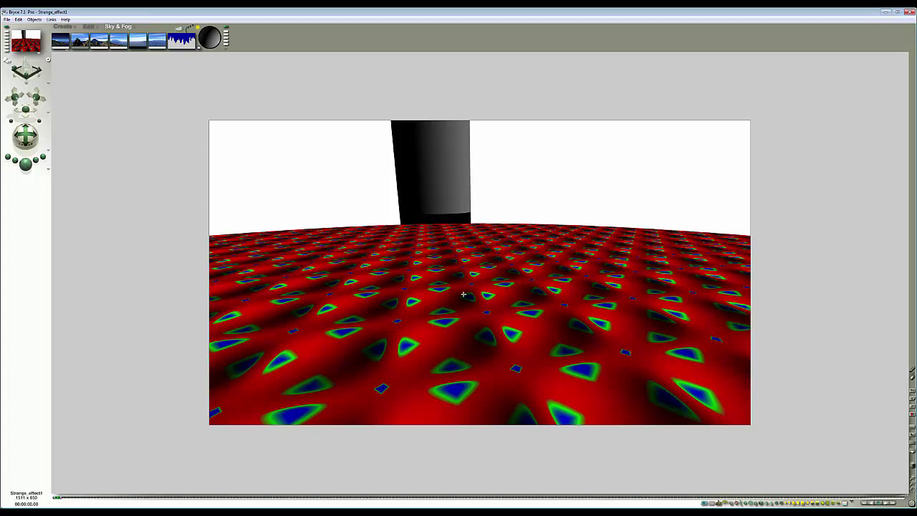
Select the ground plane and open its material for editing.
key(Escape)
ctrl+click(530, 276)
click(548, 281)
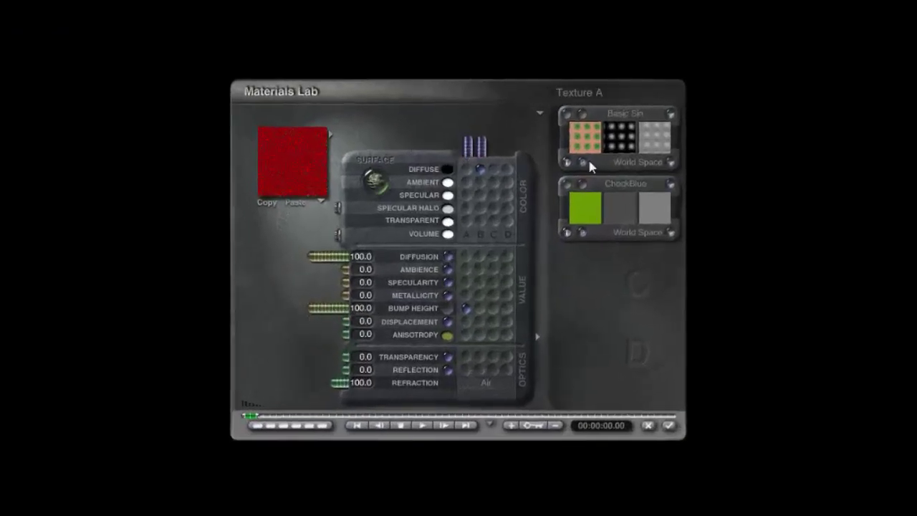
Adjust the ground material's bump height to 49.1.
click(540, 114)
click(844, 319)
click(297, 161)
drag(334, 317, 292, 312)
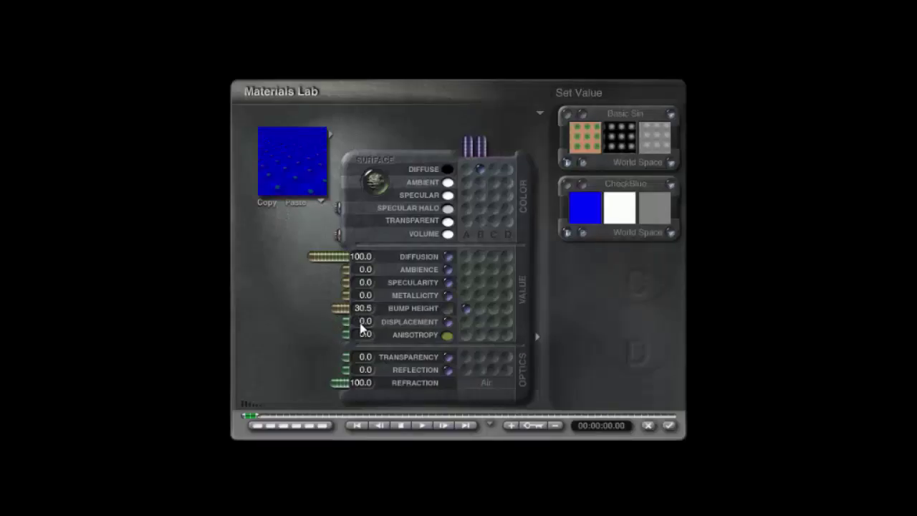
mouse_move(337, 309)
mouse_down()
mouse_move(315, 305)
mouse_move(329, 313)
mouse_up()
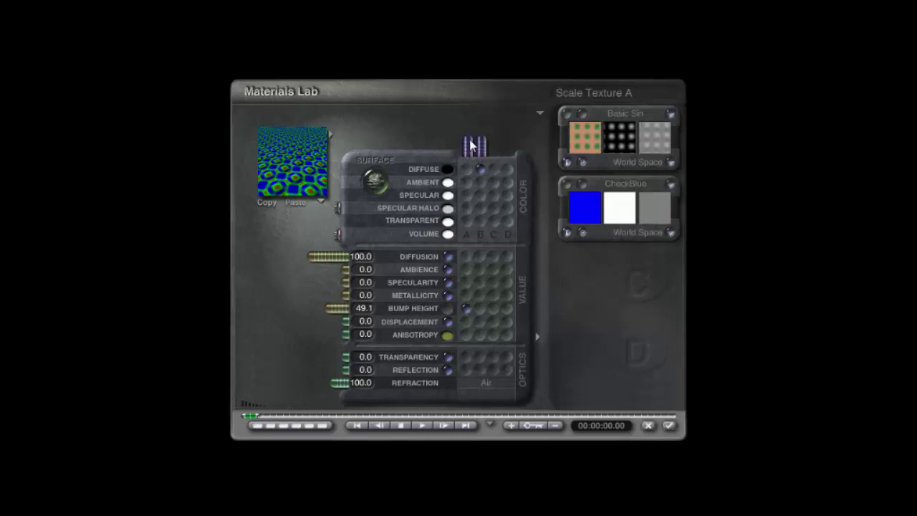
Adjust the scale of texture A in the ground material, review its World space curv option and accept the material.
drag(470, 140, 470, 136)
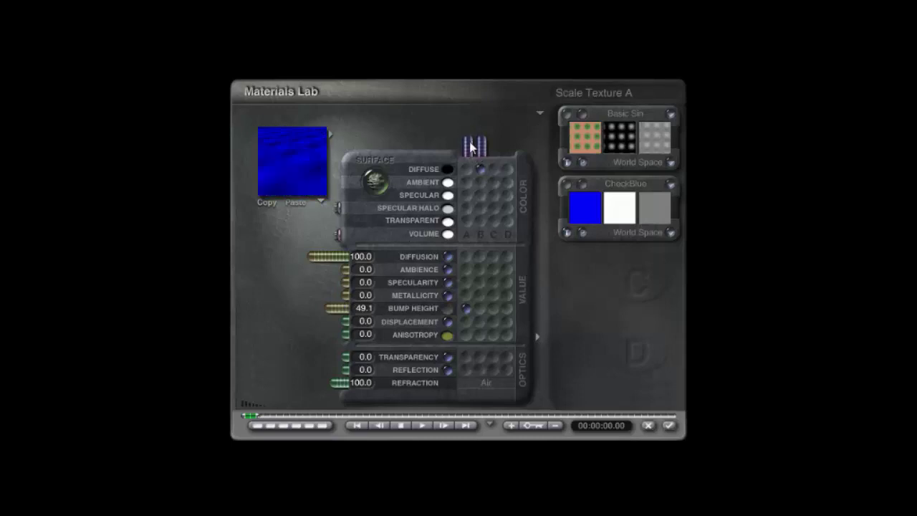
drag(468, 142, 469, 145)
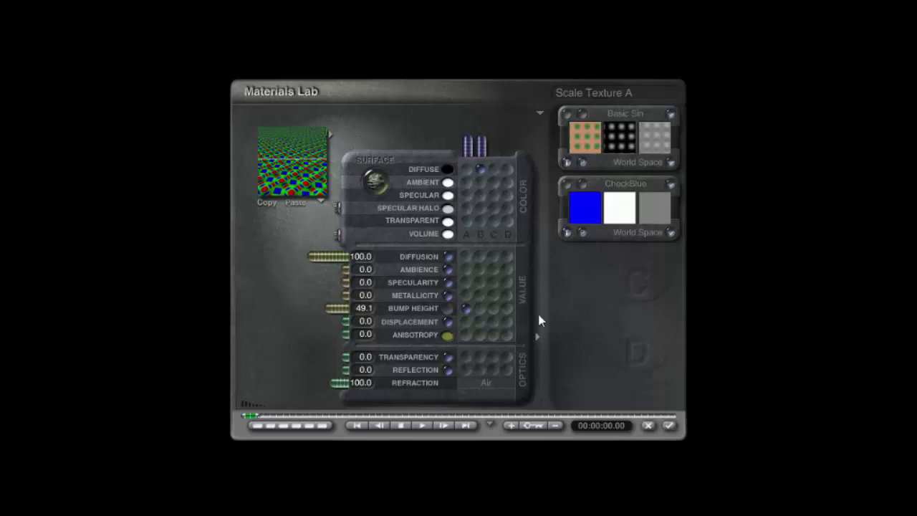
click(537, 336)
click(528, 97)
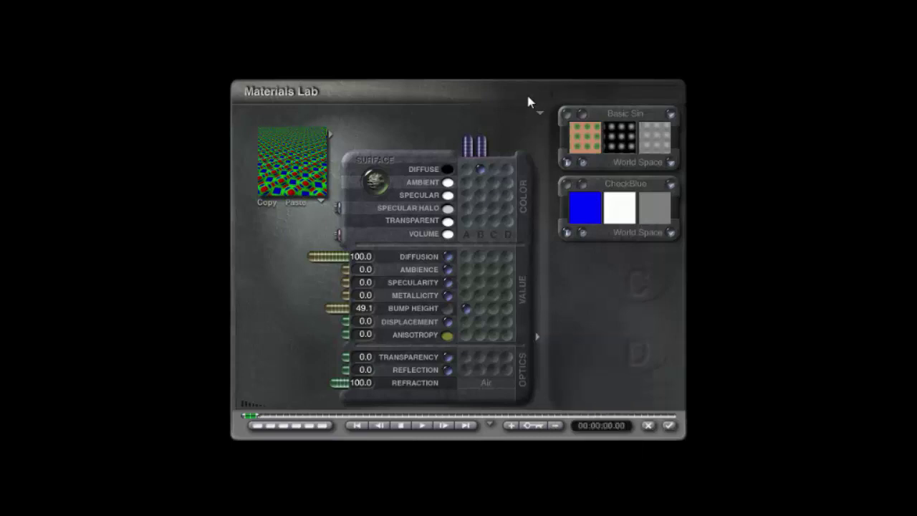
click(540, 111)
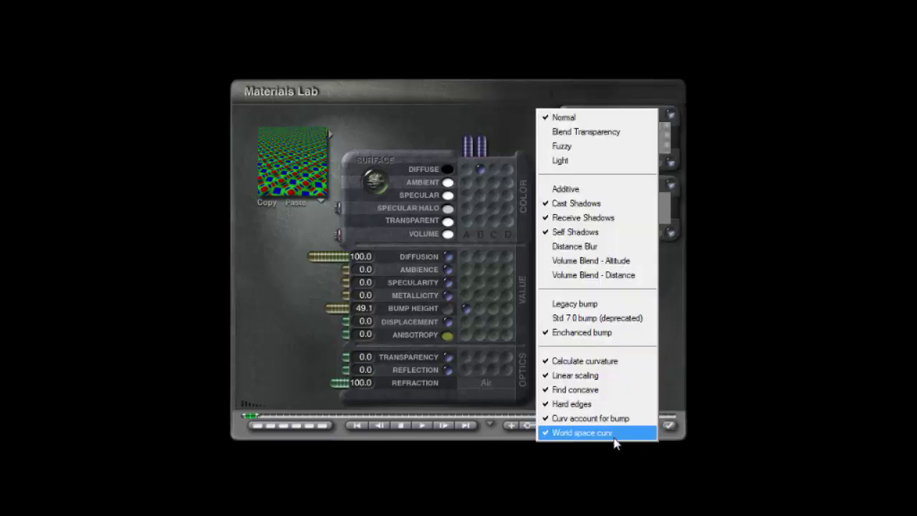
click(671, 428)
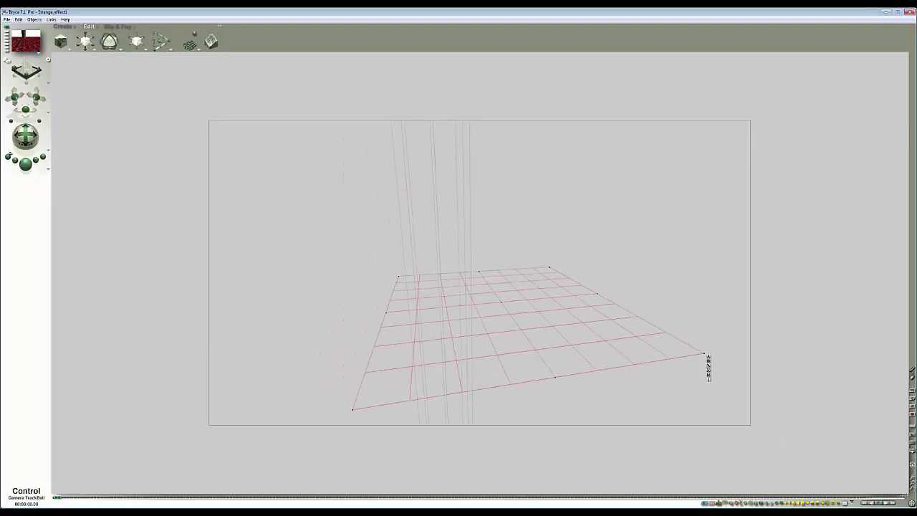
Render the scene with the edited ground material, resize the ground plane and render again for comparison.
click(25, 163)
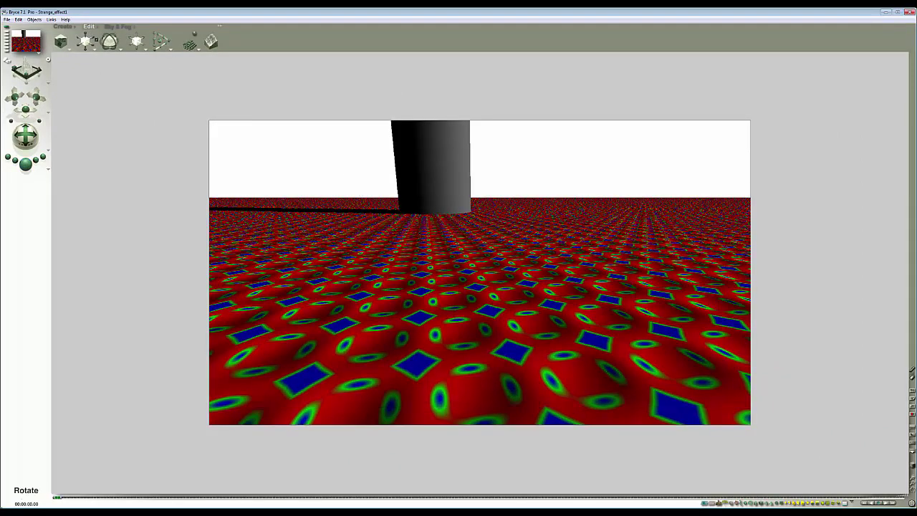
click(86, 40)
click(25, 164)
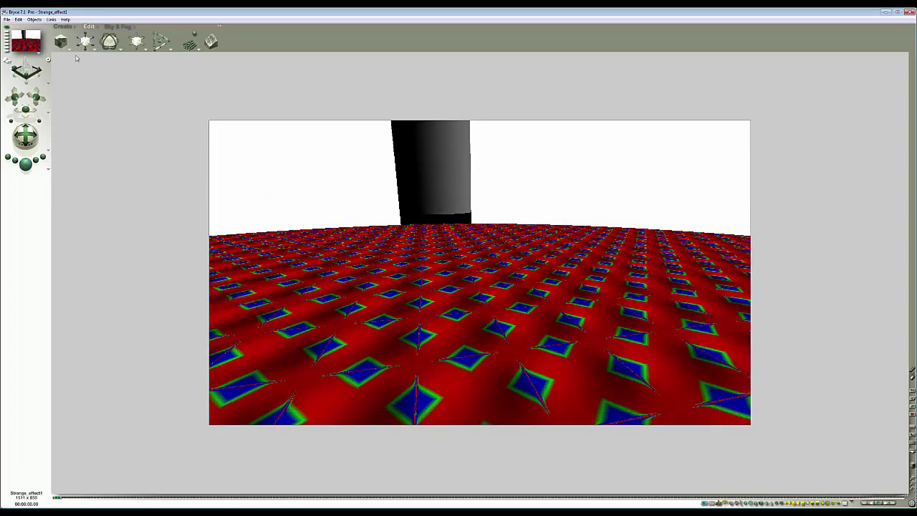
click(26, 166)
click(26, 167)
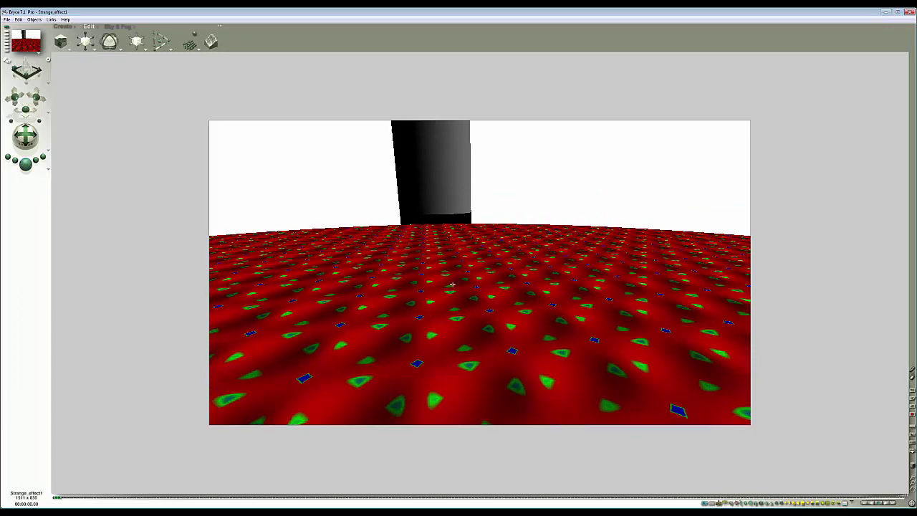
Enlarge the ground plane evenly on all axes, start another render and return to the wireframe view.
drag(85, 42, 87, 43)
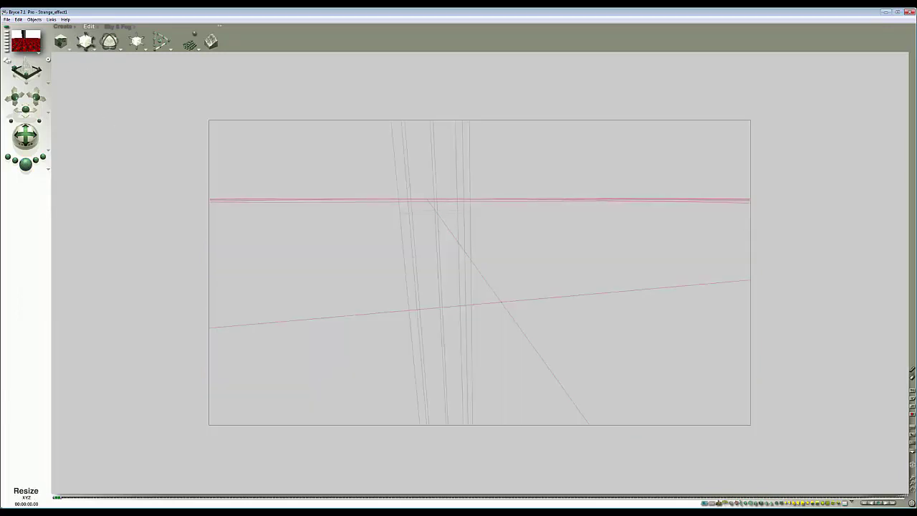
click(26, 164)
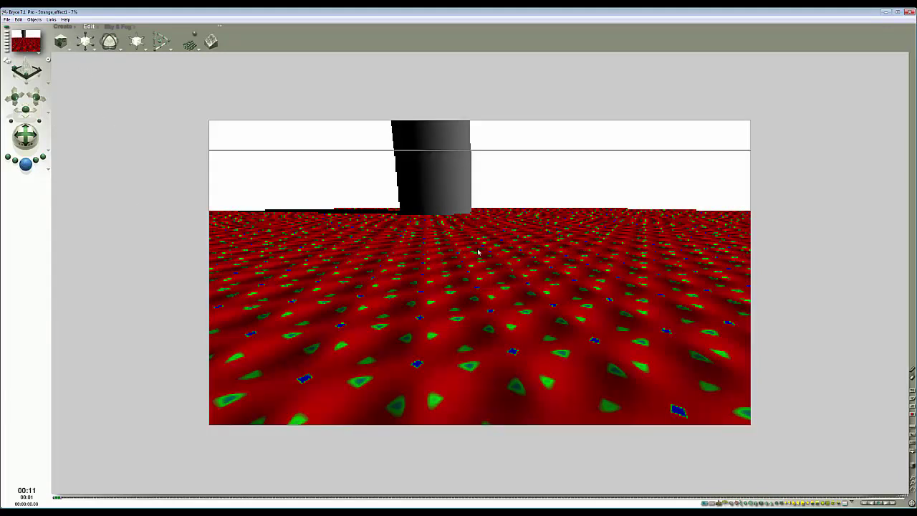
click(484, 279)
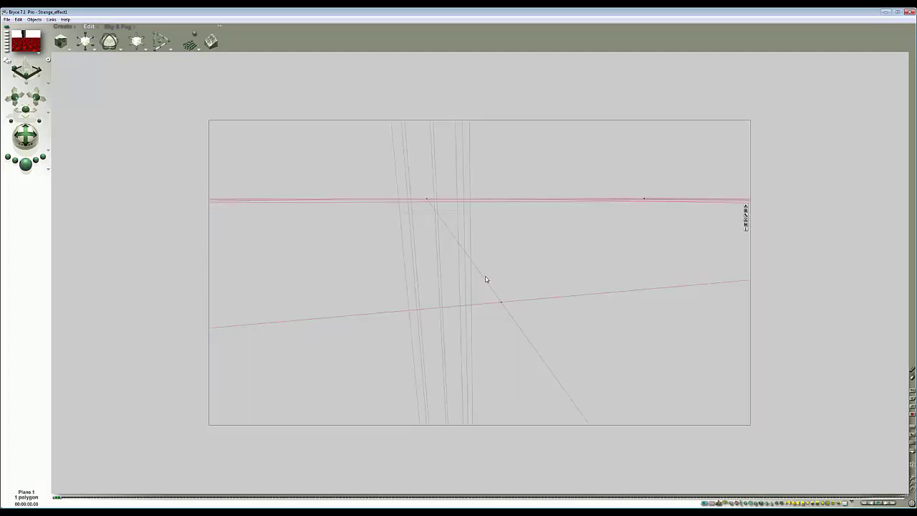